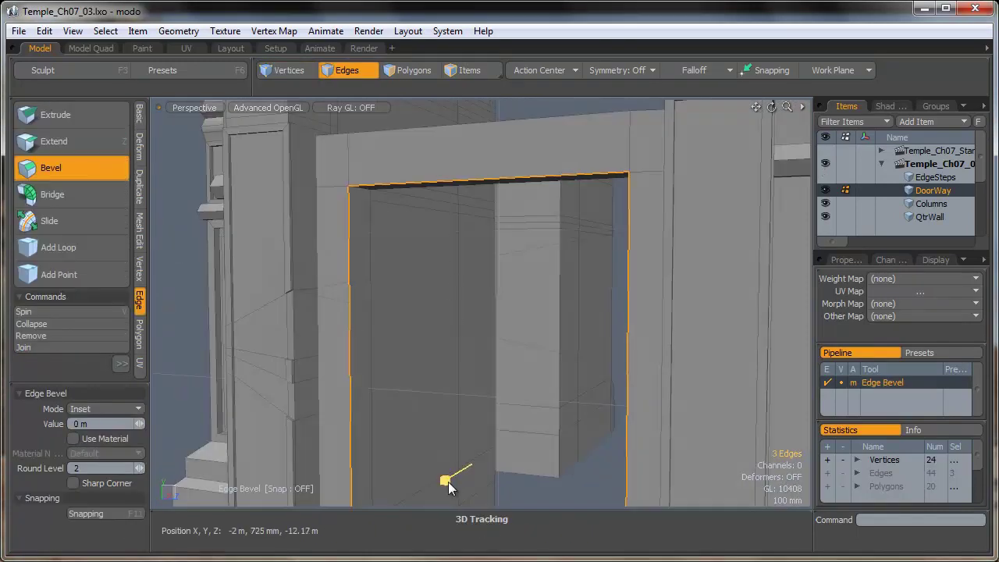
Bevel the doorway opening's edges with round level 2, and finish a 175 mm by 500 mm by 1.19 m block above the opening.
left_click_drag(449, 488, 465, 394)
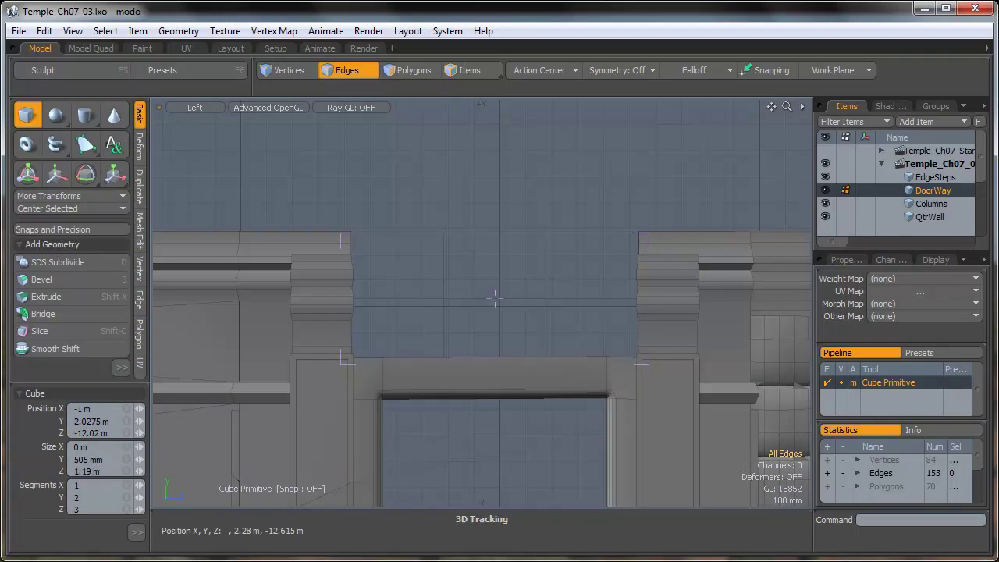
key("period")
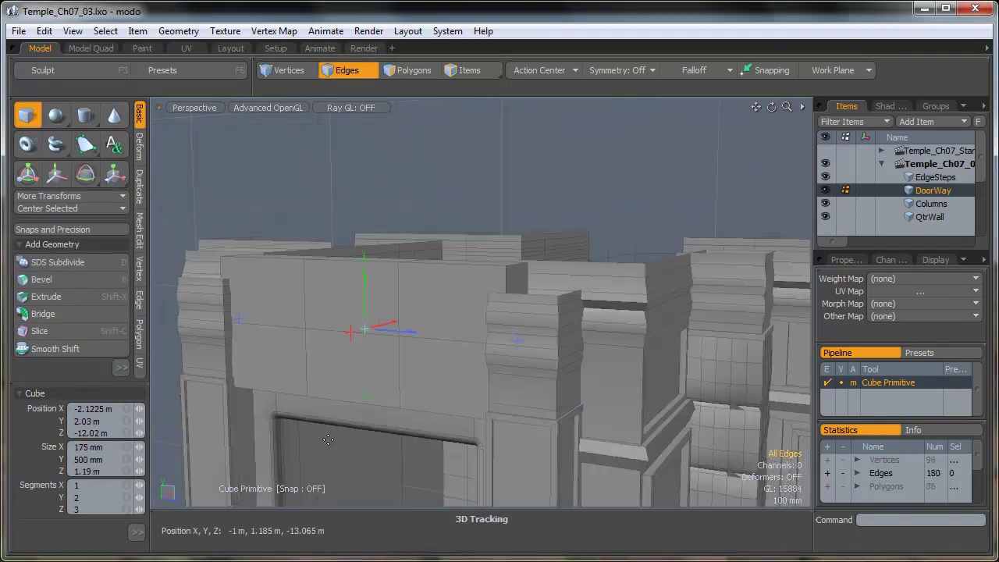
key("space")
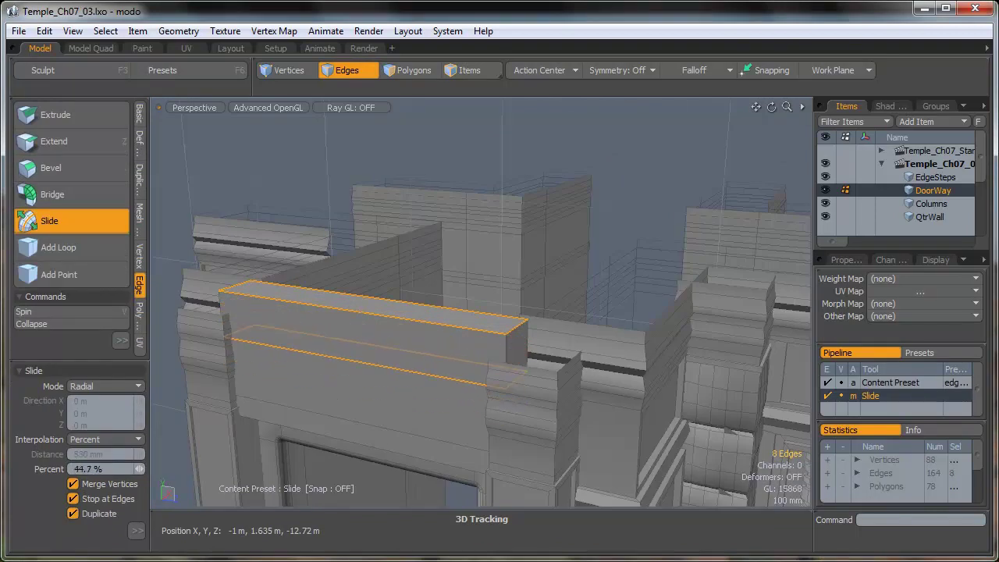
Slide duplicated edge loops along the block above the doorway and clear the edge selection.
left_click_drag(359, 362, 355, 348)
key("space")
left_click(594, 181)
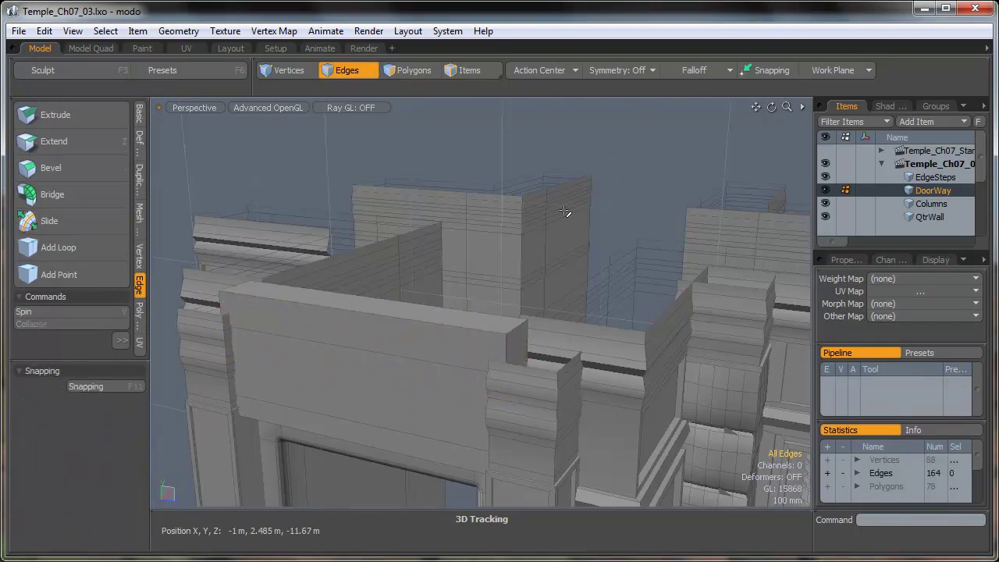
Show the Columns mesh again and draw a flat cube about 90 mm high and 995 mm wide across the doorway's base.
left_click_drag(643, 411, 583, 411, "ctrl+alt")
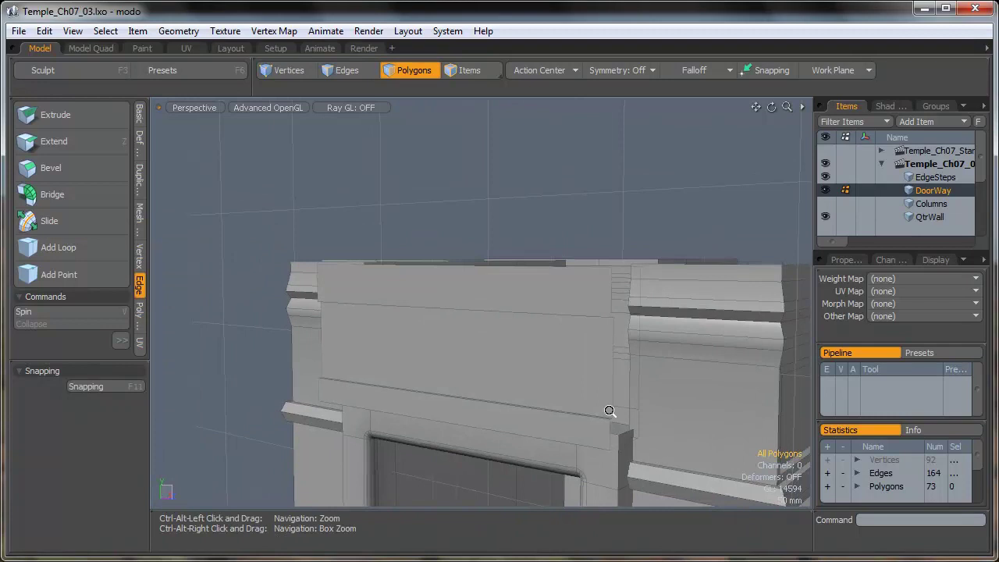
left_click_drag(584, 410, 573, 318, "alt")
left_click(826, 205)
key("KP_3")
left_click(141, 114)
left_click(28, 116)
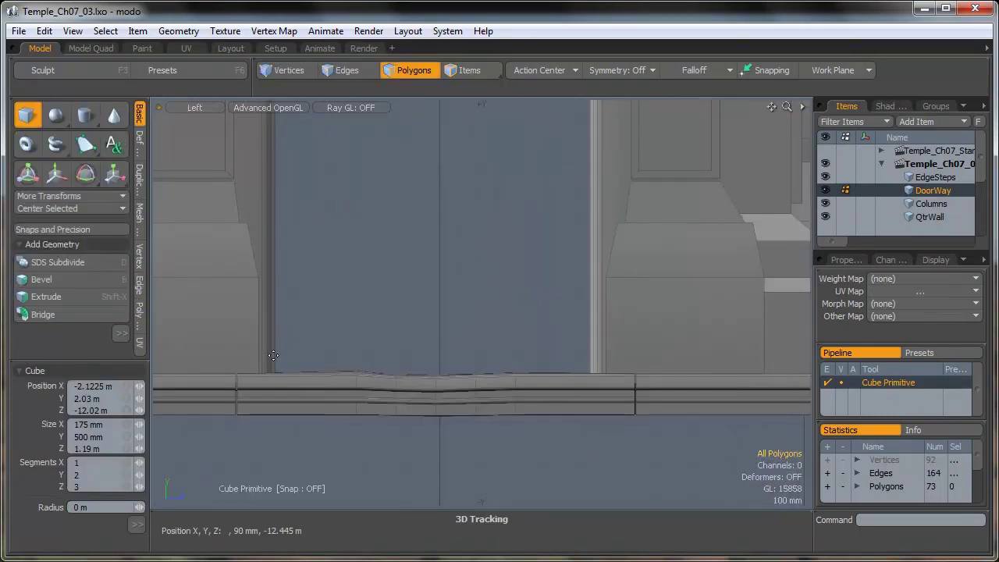
left_click_drag(262, 345, 599, 370)
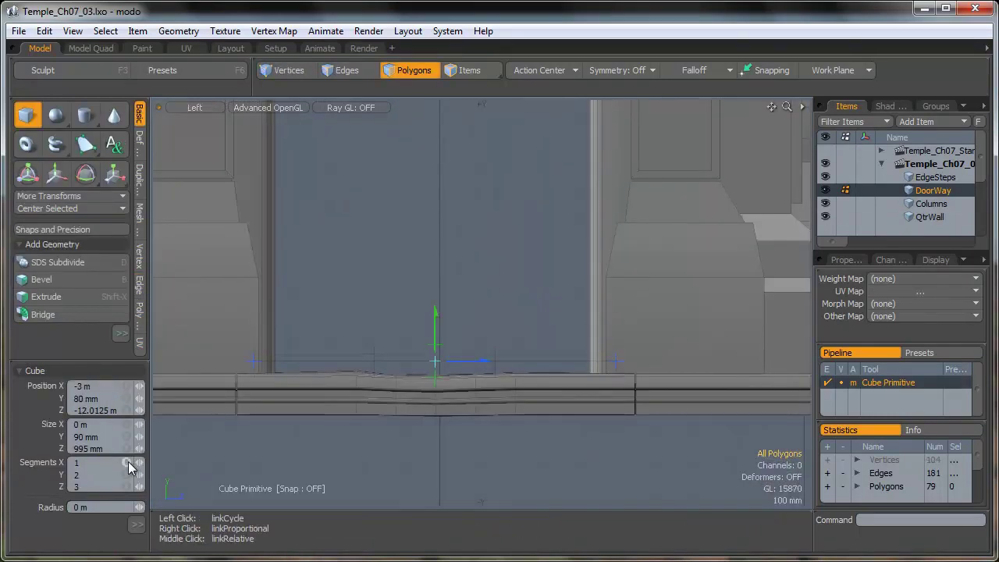
Shape the new cube into a 250 mm deep threshold block with one segment per axis, set between the door jambs.
key("ctrl+space")
left_click(540, 263)
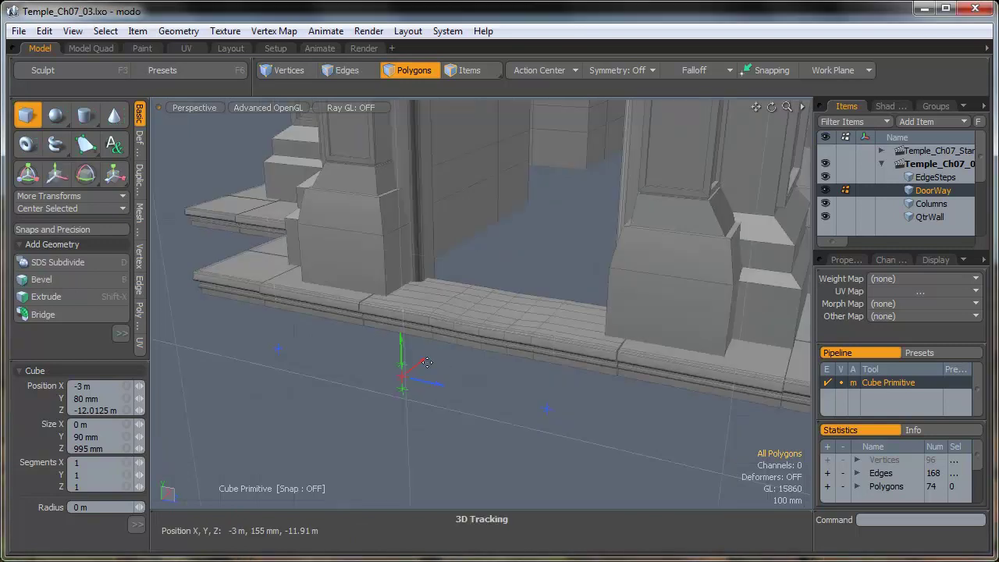
left_click_drag(457, 334, 545, 283)
left_click_drag(628, 239, 646, 258, "alt")
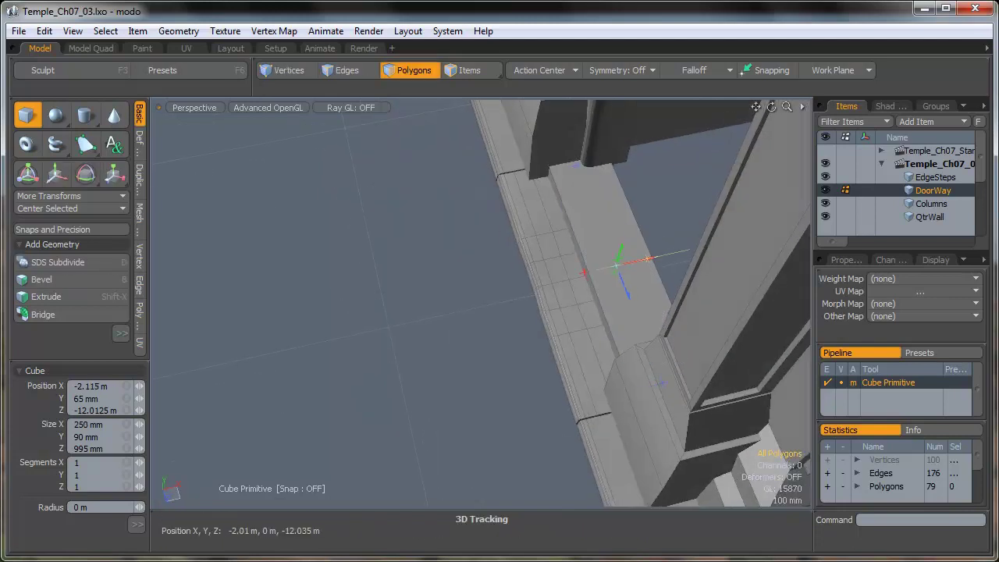
left_click_drag(675, 203, 523, 297, "alt")
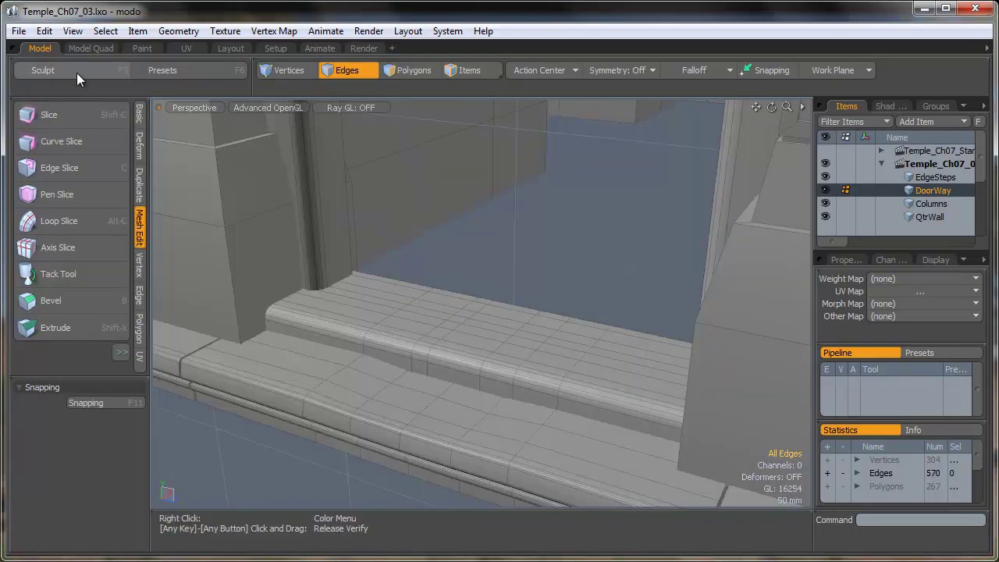
Sculpt the middle of the threshold's front edge downward with the Move brush to make it look worn.
left_click(76, 71)
left_click(84, 170)
right_click_drag(465, 320, 475, 320)
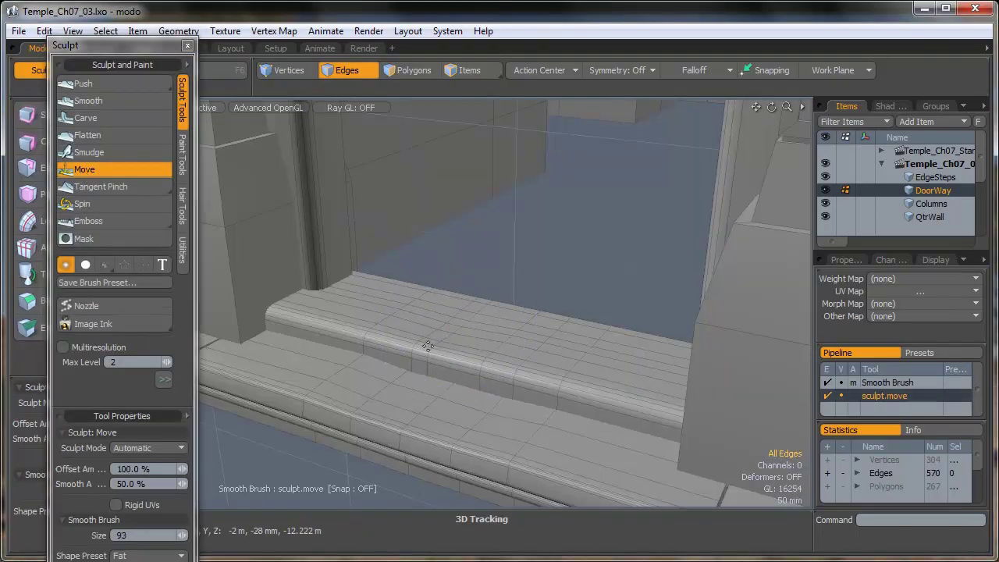
left_click_drag(433, 344, 493, 351)
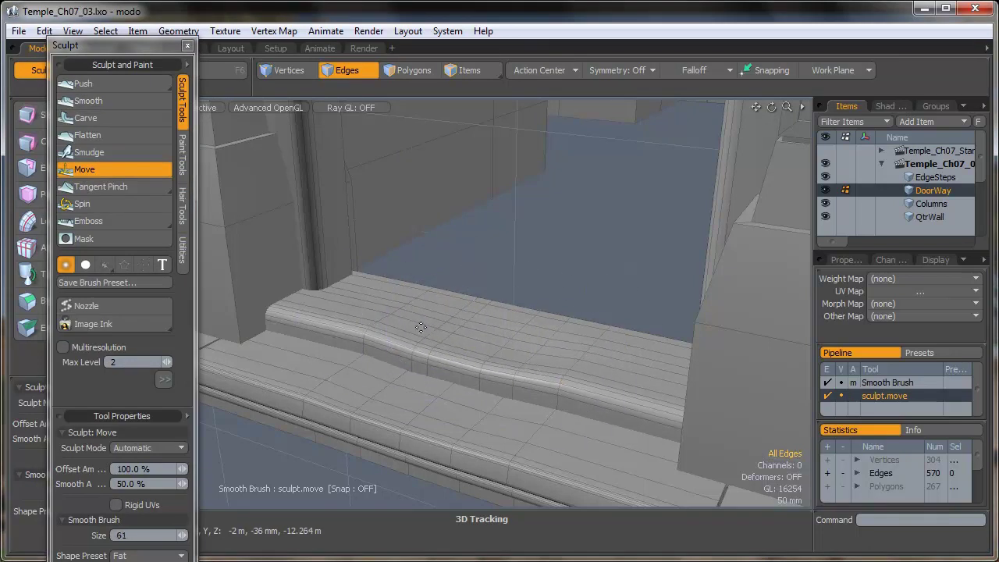
Push the threshold's front edge into an irregular worn line with the Move brush at a size of about 76.
mouse_move(563, 300)
left_mouse_down("alt")
mouse_move(580, 211)
mouse_move(468, 335)
left_mouse_up("alt")
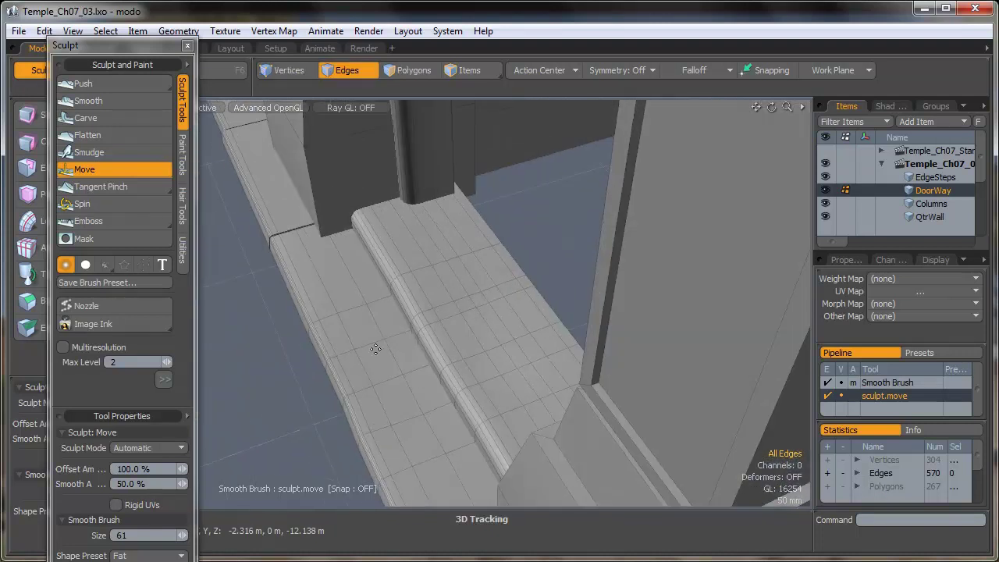
right_click_drag(399, 366, 407, 366)
left_click_drag(415, 336, 420, 336)
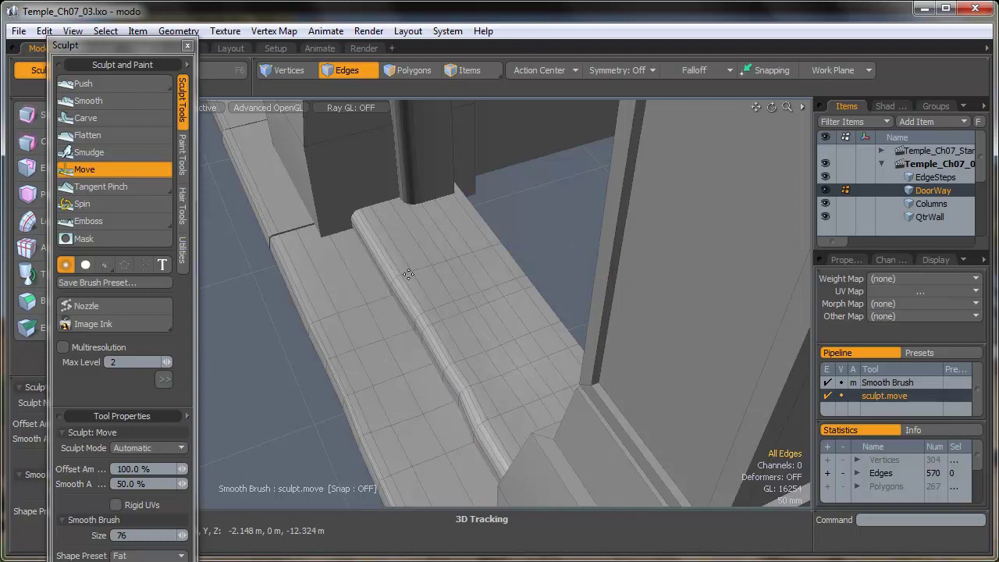
left_click_drag(420, 397, 495, 346, "alt")
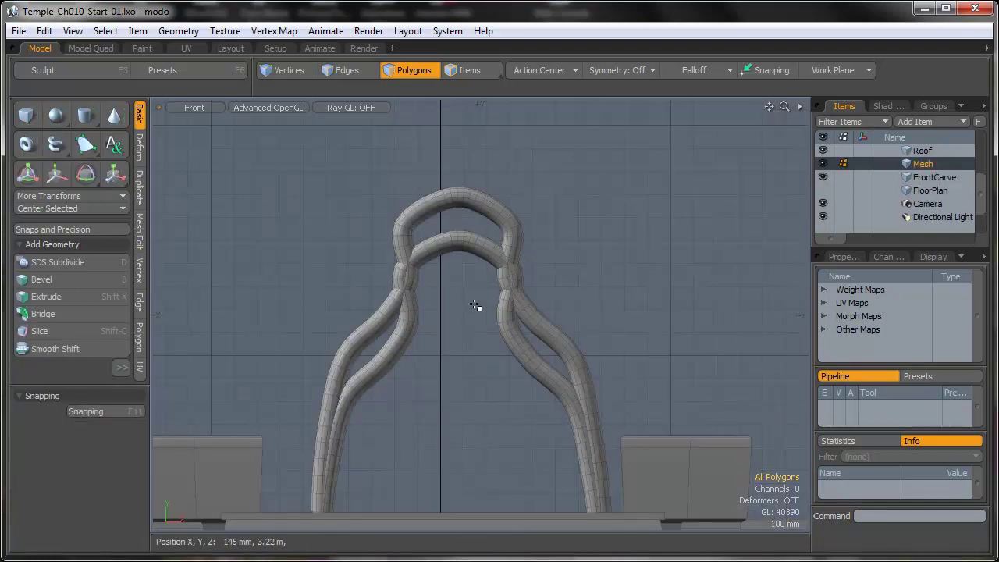
Scale one curved arch tube slightly narrower and move it up so that the two arches nest together.
left_click(115, 174)
left_click_drag(462, 396, 451, 396)
key("w")
left_click_drag(463, 323, 463, 294)
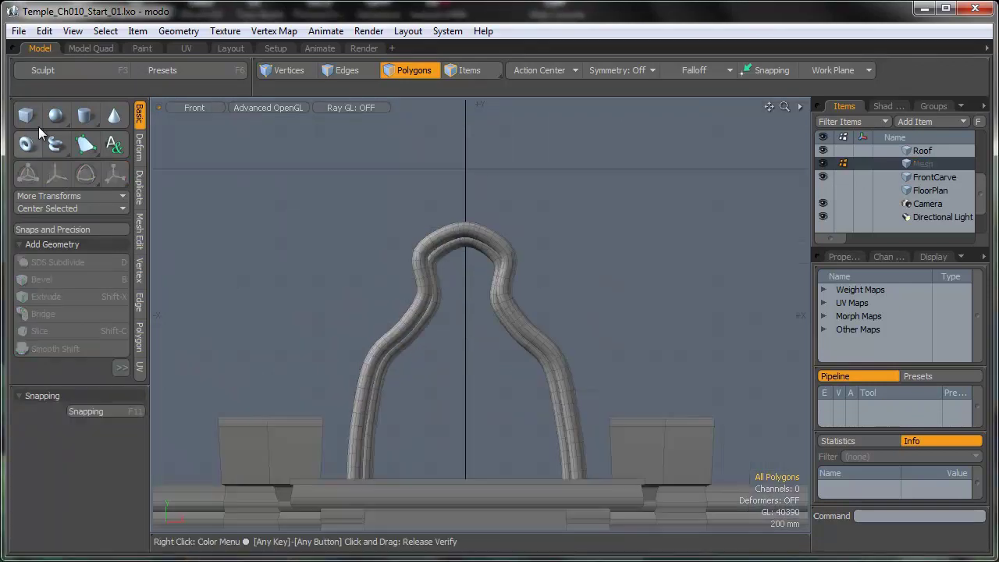
Start a Pen polygon at the arch's left foot and outline the lower left lobe of the ornament around the tubes.
left_click(86, 144)
left_click(300, 481)
left_click(297, 431)
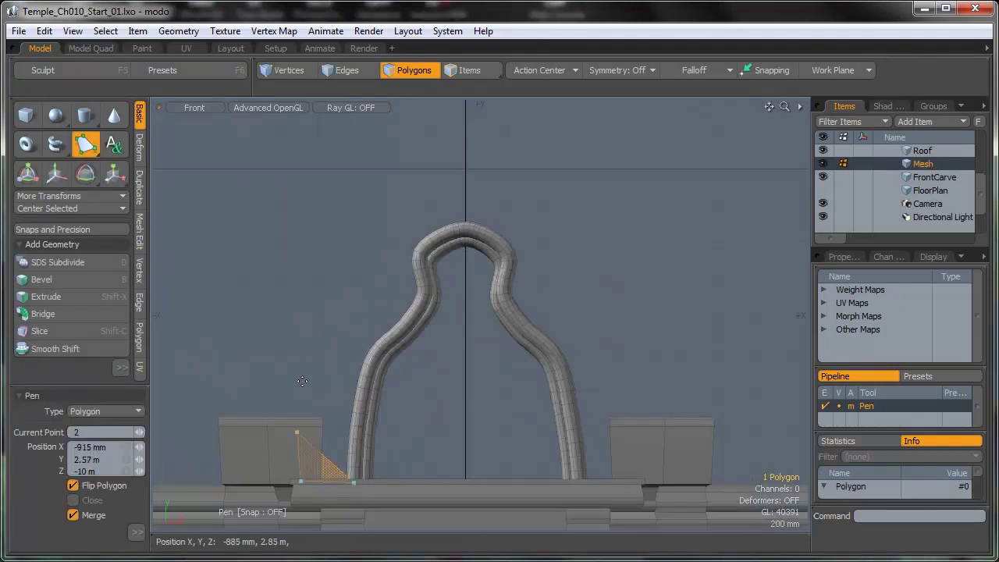
left_click(301, 380)
left_click(315, 344)
left_click(334, 294)
left_click(354, 278)
left_click(377, 267)
Continue the Pen outline over the arch's crown, forming the rounded upper lobe down to the notch on its right side.
left_click(375, 236)
left_click(388, 205)
left_click(416, 186)
left_click(448, 176)
left_click(476, 178)
left_click(552, 232)
left_click(558, 257)
left_click(562, 282)
left_click(559, 314)
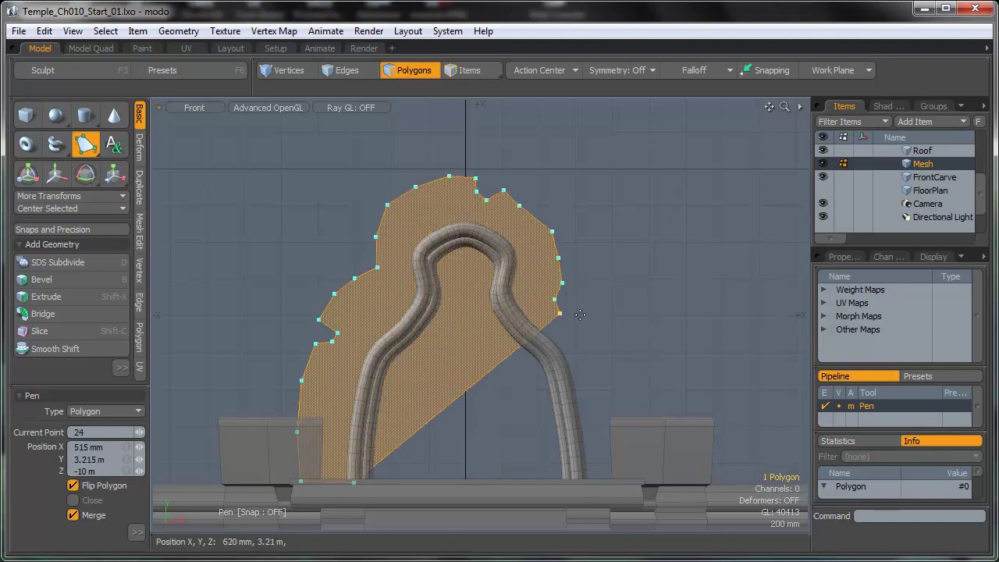
Outline the ornament's lower right lobe down to the base and back to the arch's right foot.
left_click(579, 314)
left_click(605, 341)
left_click(630, 411)
left_click(629, 485)
left_click(579, 483)
Trace the ornament's inner edge along the arch tube from the right foot over the crown to the left foot.
left_click(574, 443)
left_click(563, 386)
left_click(537, 340)
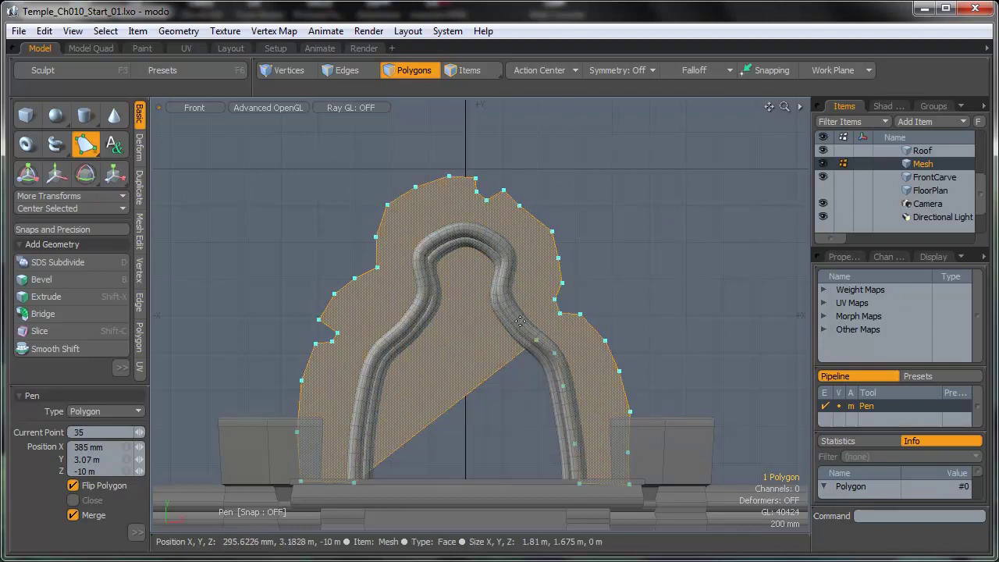
left_click(515, 312)
left_click(508, 267)
left_click(479, 232)
left_click(457, 237)
left_click(429, 242)
left_click(422, 288)
left_click(411, 310)
left_click(395, 334)
left_click(374, 355)
left_click(362, 394)
left_click(355, 438)
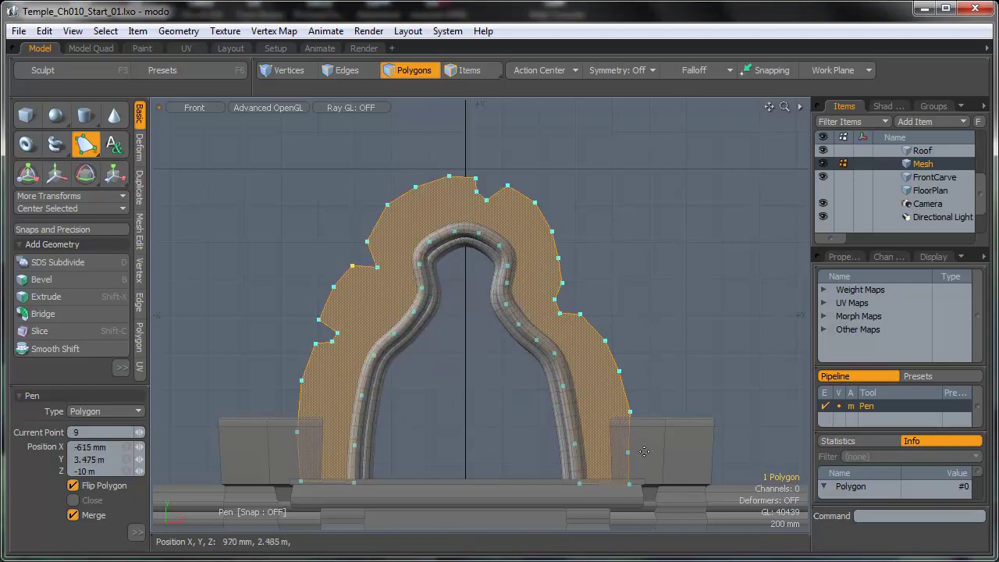
Finish the Pen polygon and move the ornament panel in perspective to line it up with the arch tubes.
key("space")
key("KP_Decimal")
left_click_drag(657, 332, 522, 263, "alt")
key("w")
left_click_drag(397, 340, 382, 344)
key("space")
left_click(538, 252)
left_click_drag(469, 286, 499, 281, "ctrl+alt")
left_click_drag(500, 281, 446, 258, "alt")
key("w")
left_click_drag(379, 356, 375, 357)
key("space")
left_click_drag(511, 267, 460, 287, "alt")
Select the ornament panel's border edge loop and extend it with the Edge Extend tool to give the panel thickness.
left_click(347, 70)
double_click(494, 303)
left_click_drag(530, 285, 479, 296, "alt")
left_click(139, 302)
left_click(71, 142)
left_click_drag(379, 354, 392, 351)
left_click_drag(496, 238, 456, 328, "alt")
left_click_drag(457, 328, 428, 332, "ctrl+alt")
left_click_drag(380, 310, 375, 310)
left_click_drag(445, 227, 676, 274, "alt")
key("space")
left_click(587, 240)
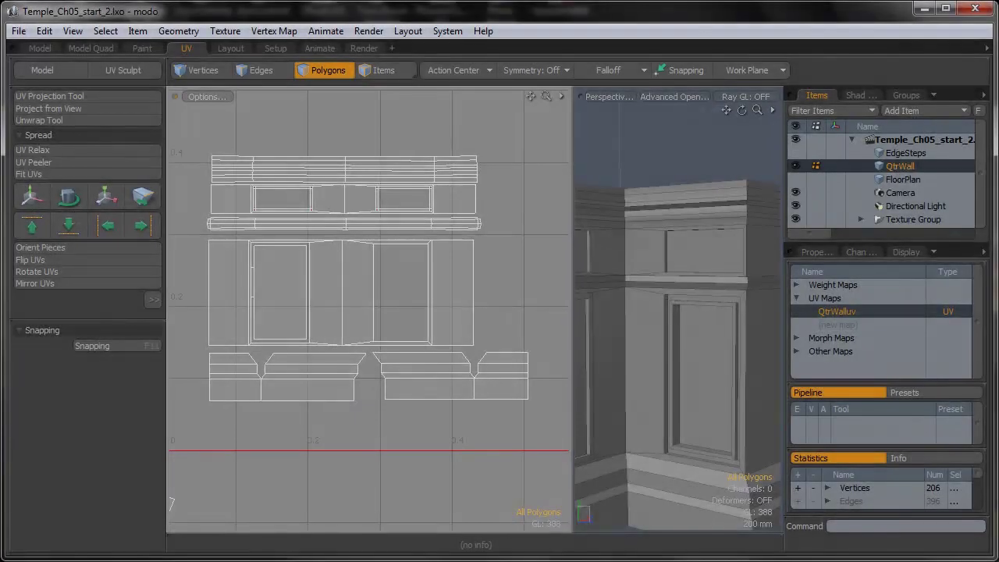
Straighten the vertical seam edges of the base trim UVs and join the two halves with Move and Sew.
key("2")
left_click(107, 227)
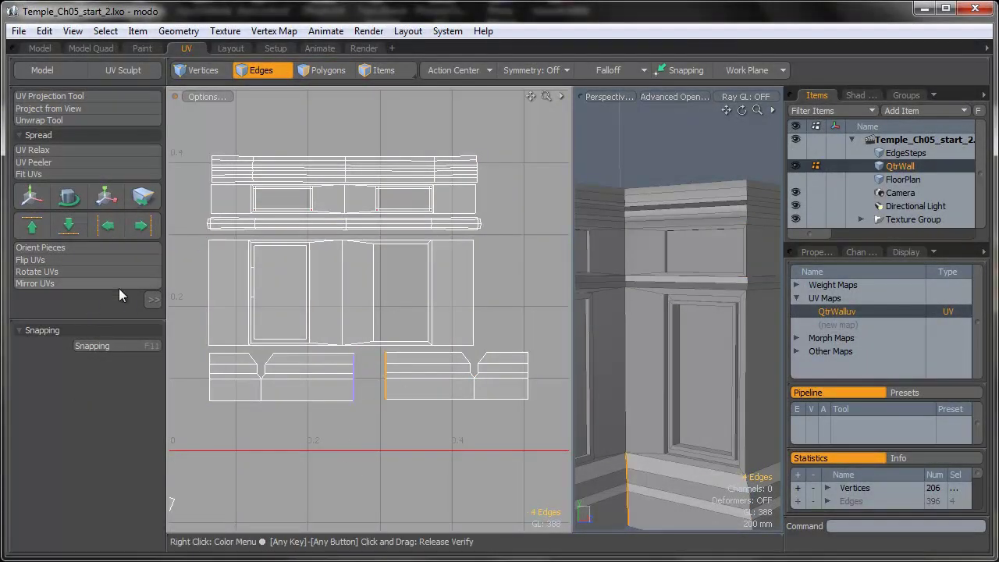
left_click(58, 340)
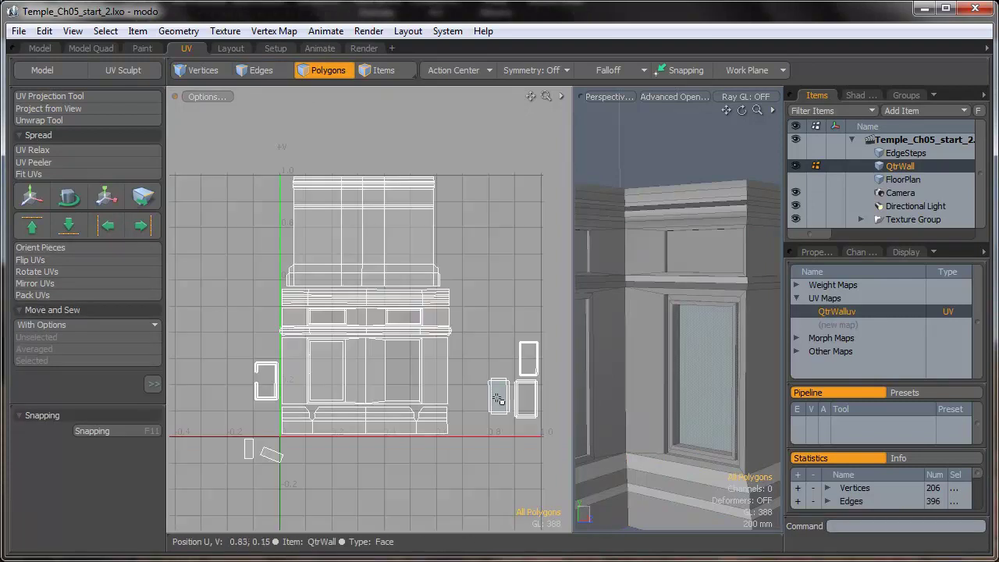
Select the tall recessed panel's UV island, move it closer to the wall UVs and scale it up.
double_click(499, 400)
key("w")
left_click_drag(508, 464, 412, 437)
scroll(401, 359, "up", 6)
left_click_drag(503, 424, 480, 339, "alt+shift")
key("r")
left_click_drag(467, 256, 540, 256)
Fine-tune the recessed panel island's size and position against the panel opening in the wall UVs.
key("w")
left_click_drag(393, 334, 395, 339)
left_click_drag(478, 332, 475, 332)
key("r")
left_click_drag(464, 261, 466, 261)
left_click_drag(479, 336, 382, 352)
key("q")
Move the recessed panel's UV island by 0.315 in U and -0.4 in V, below the 0–1 UV square.
left_click_drag(382, 353, 234, 365, "alt")
key("w")
left_click_drag(326, 352, 426, 479)
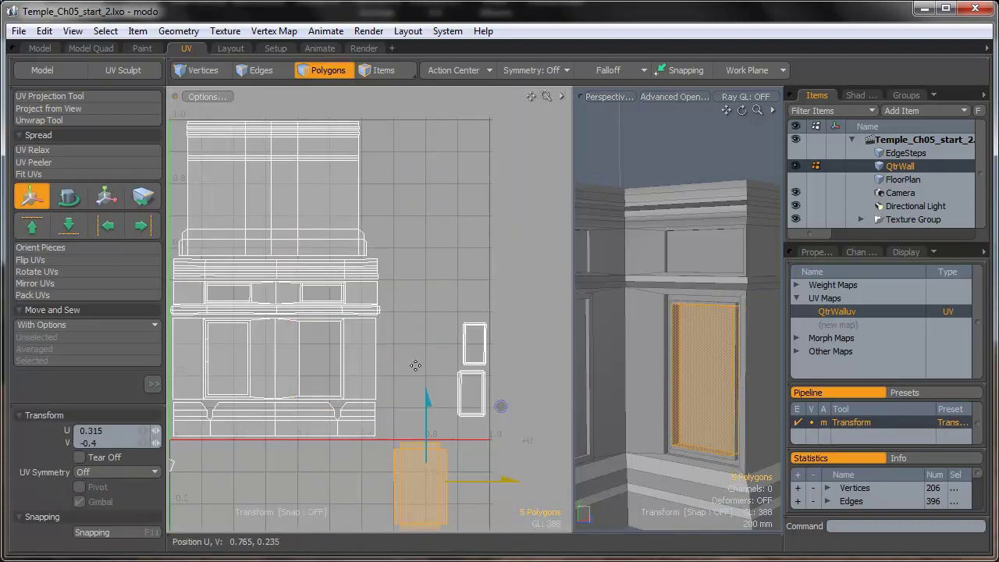
Select the upper small panel-frame UV island, move it over the wall's right panel opening and enlarge it.
key("q")
left_click(476, 326)
key("bracketright")
key("w")
left_click_drag(484, 360, 328, 376)
key("r")
left_click_drag(386, 288, 498, 272)
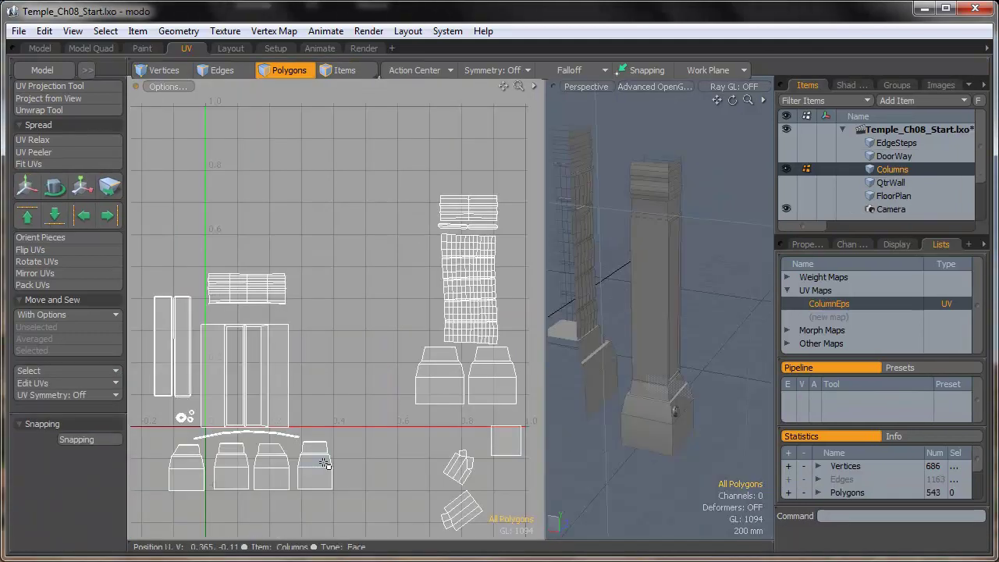
Join the four separate column-base UV islands into one row with Move and Sew on the selected edges.
key("2")
left_click(205, 480)
left_click(62, 350)
left_click(239, 479)
left_click(64, 350)
left_click(273, 479)
left_click(63, 351)
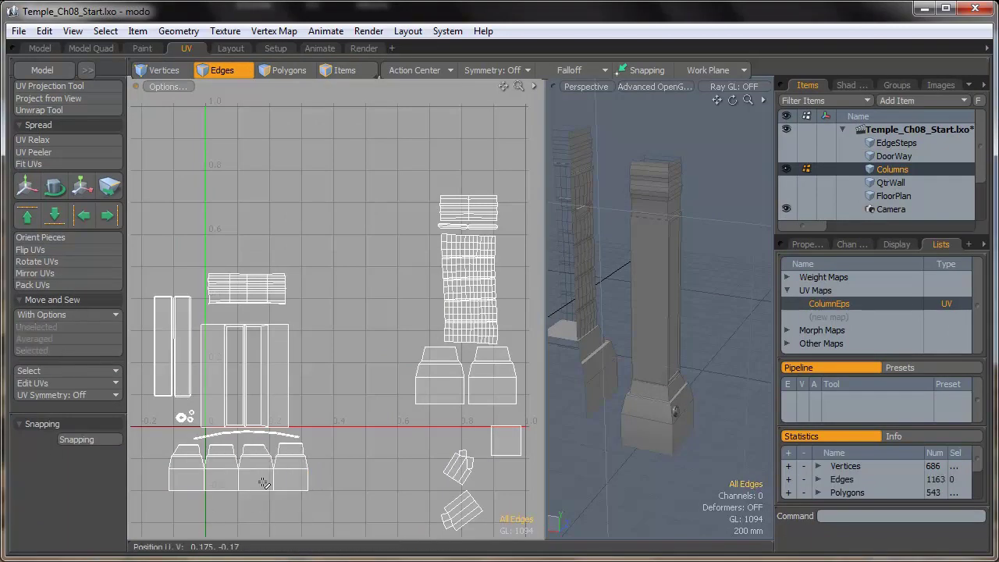
Select the edges of the curved trim band above the column-base UVs and align them down into straight lines.
scroll(225, 444, "up", 5)
left_click_drag(544, 263, 687, 263)
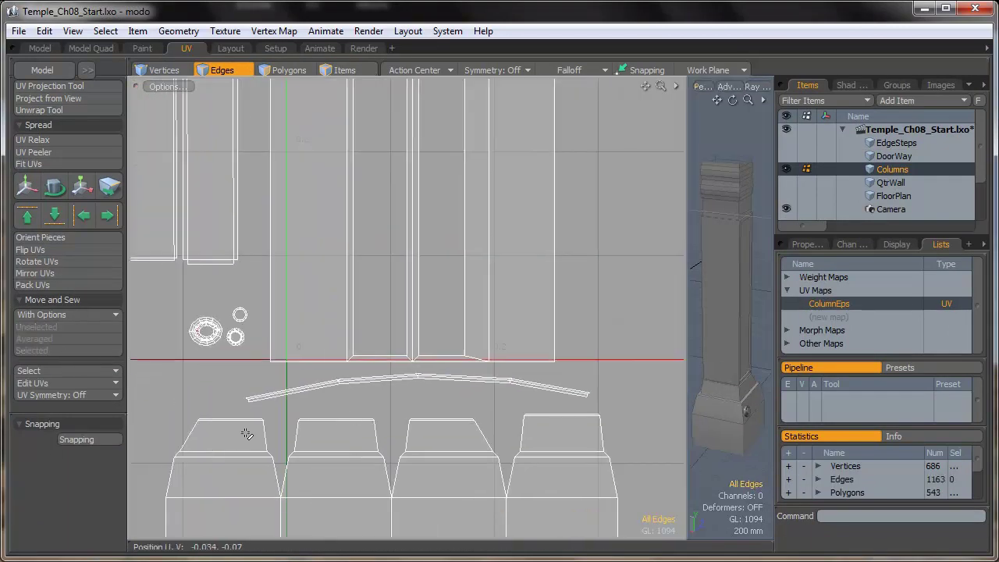
key("2")
left_click(313, 387)
left_click(460, 381, "shift")
left_click(546, 387, "shift")
left_click(301, 383, "shift")
left_click(377, 376, "shift")
left_click(462, 375, "shift")
left_click(546, 382, "shift")
left_click(55, 215)
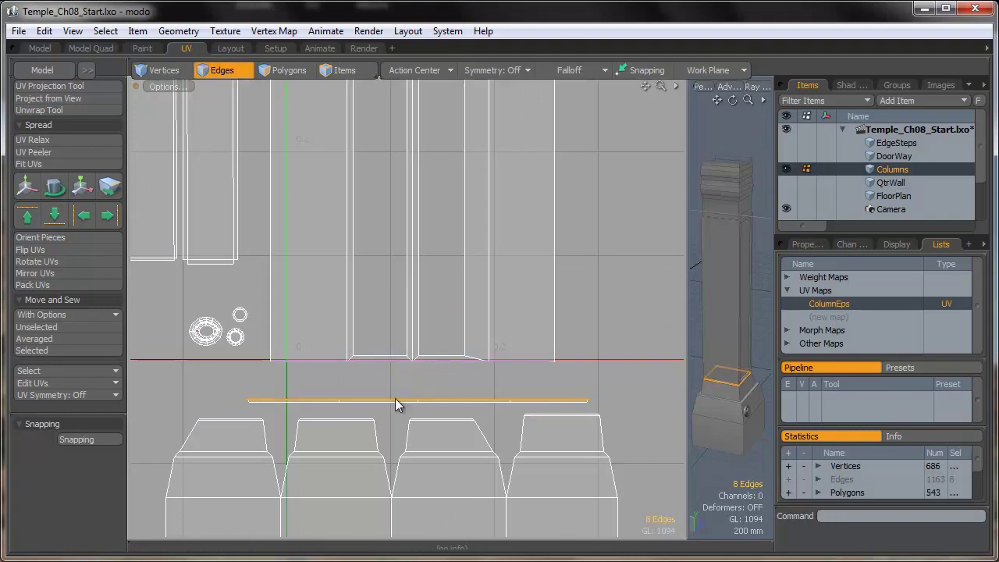
Nudge the flattened trim band's selected edge row slightly upward in V.
scroll(387, 395, "up", 2)
key("w")
left_click_drag(428, 327, 428, 326)
key("q")
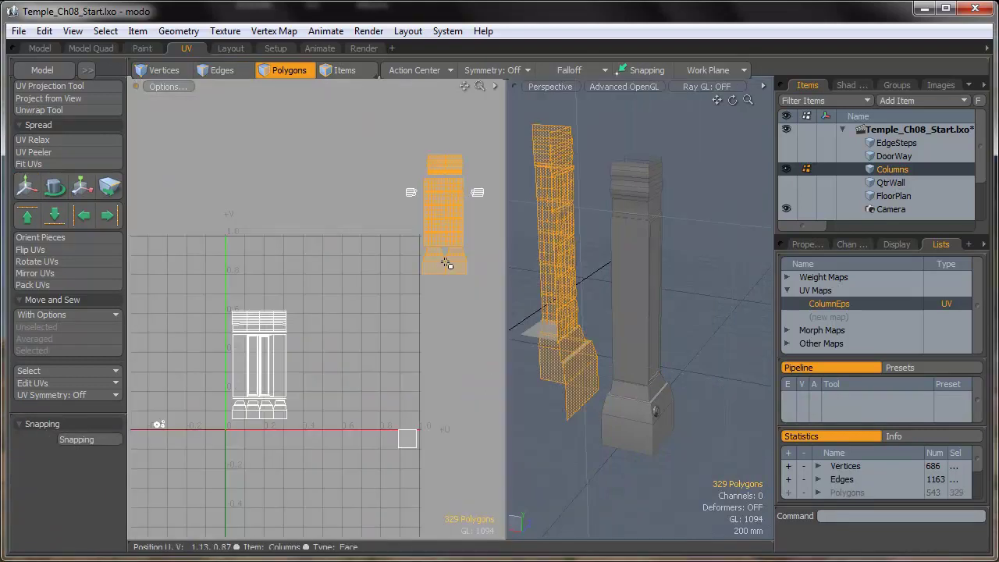
Move the selected column's UV islands into the 0–1 UV square, near its lower right corner.
key("w")
left_click_drag(445, 262, 359, 391)
key("q")
Select the paneled column's UV islands, scale them up and position them to fill the UV square's height along its left edge.
mouse_move(227, 300)
right_mouse_down()
mouse_move(305, 421)
mouse_move(224, 425)
right_mouse_up()
key("r")
left_click_drag(343, 270, 390, 271)
key("w")
left_click_drag(306, 364, 312, 351)
key("r")
left_click_drag(350, 257, 359, 257)
key("w")
left_click_drag(359, 332, 357, 331)
key("q")
Reselect the other column's UV islands, reposition them beside the paneled column and scale them up.
right_click_drag(396, 289, 392, 399)
key("w")
left_click_drag(366, 346, 381, 343)
key("r")
left_click_drag(408, 265, 449, 266)
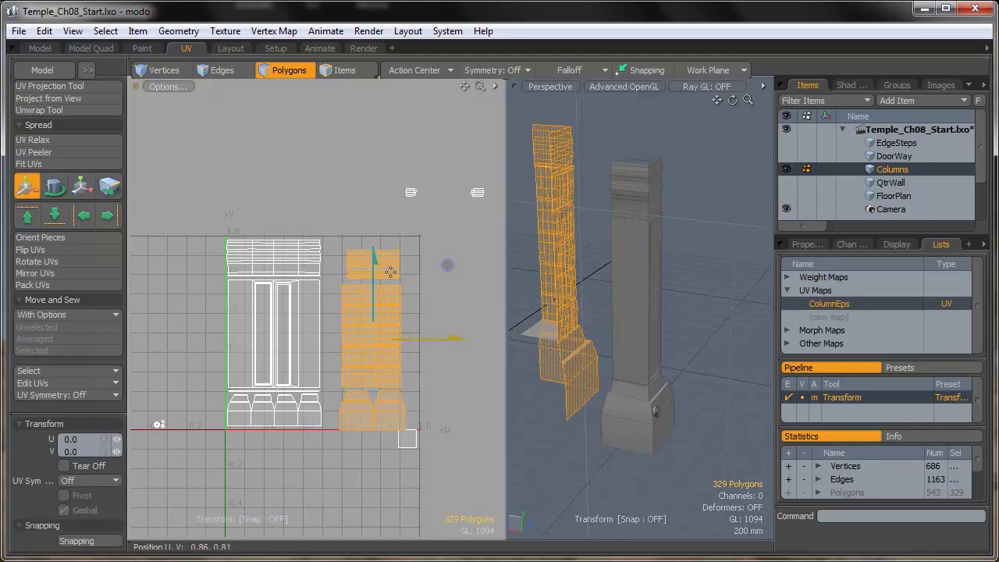
Shift the selected column's UV islands beside the paneled column and scale them up slightly to span the UV square's height.
key("w")
left_click_drag(379, 340, 371, 330)
key("r")
left_click_drag(438, 257, 443, 257)
key("q")
Select the small detail UV islands outside the 0–1 square and move them into its free gaps beside the columns.
double_click(413, 193)
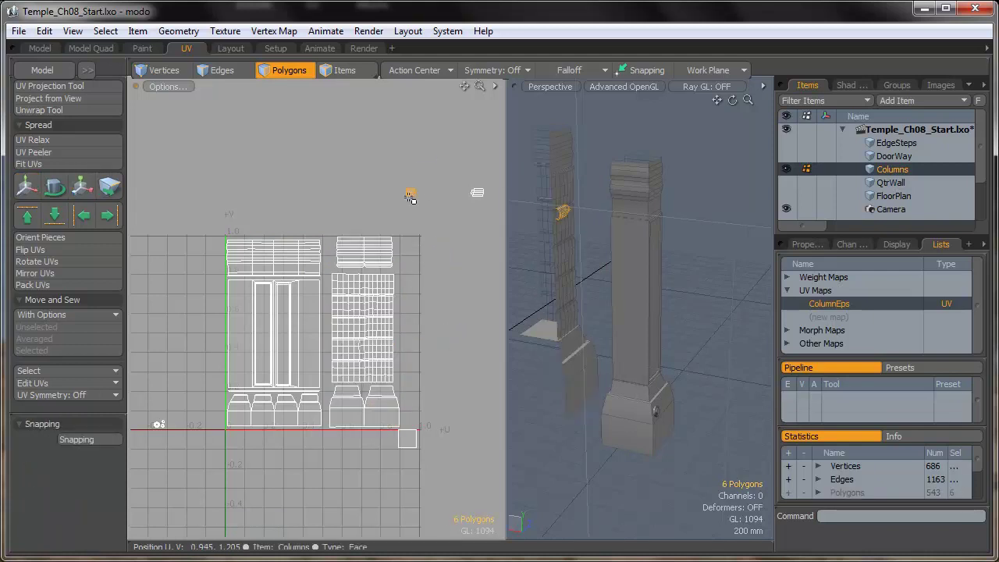
key("w")
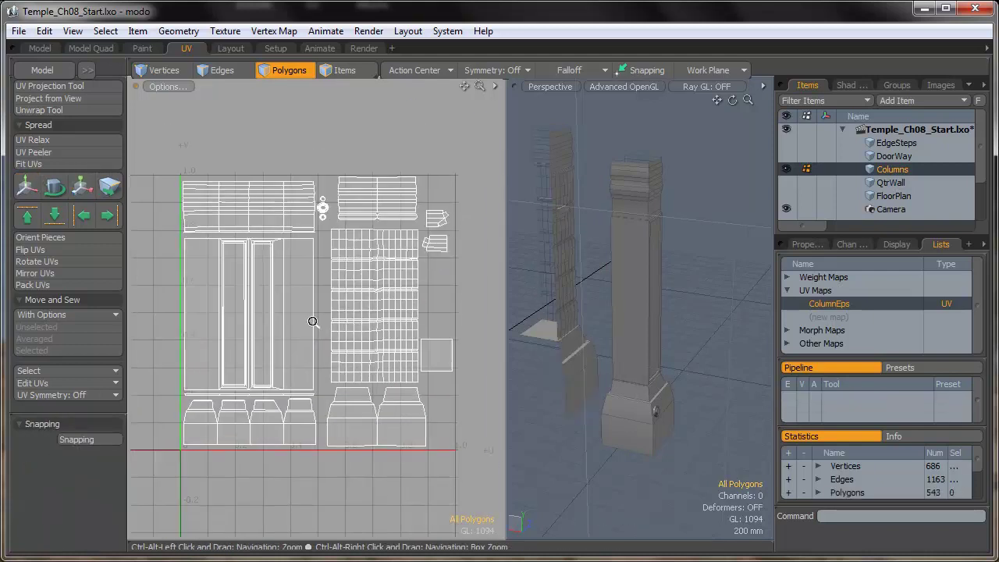
left_click_drag(313, 321, 336, 321, "ctrl+alt")
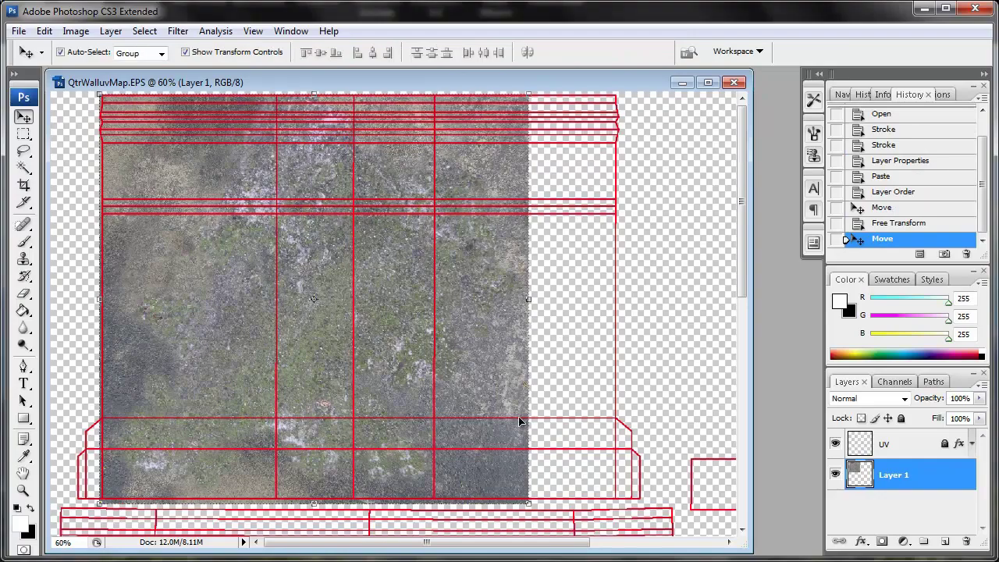
Switch to Photoshop, copy the wall texture's right-hand strip to a new layer and shift the copy outward past the texture's edge.
key("m")
left_click_drag(409, 98, 543, 507)
key("ctrl+v")
key("v")
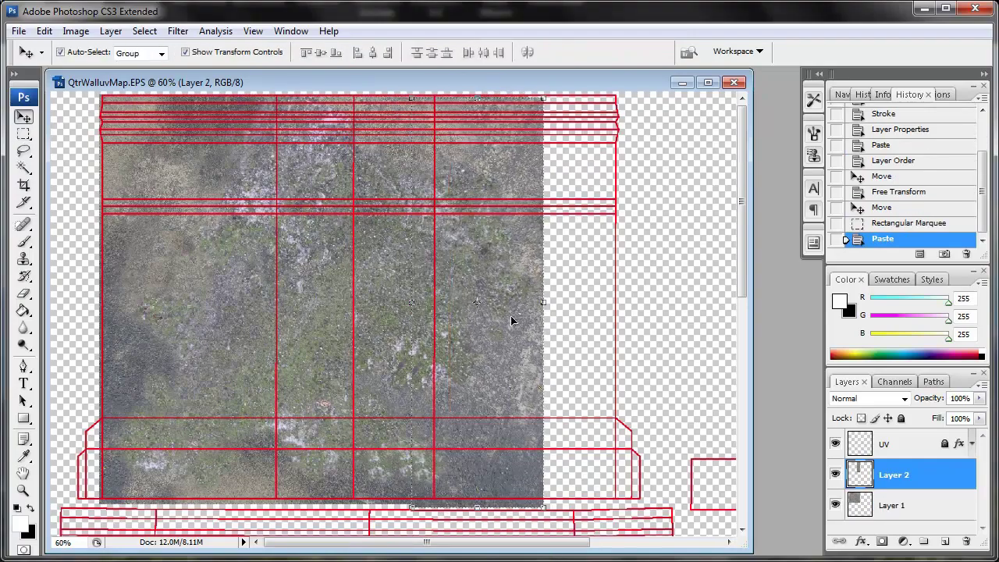
left_click_drag(501, 329, 616, 325)
Flip the pasted wall strip horizontally, align it with the original texture's edge, and merge Layer 2 with Layer 1.
left_click(45, 31)
mouse_move(83, 305)
left_click(281, 478)
left_click(580, 343, "shift")
left_click(943, 478)
left_click(945, 516, "shift")
key("ctrl+e")
Clone Stamp over the mirrored seam and repeated light patches in the right part of the wall texture.
key("s")
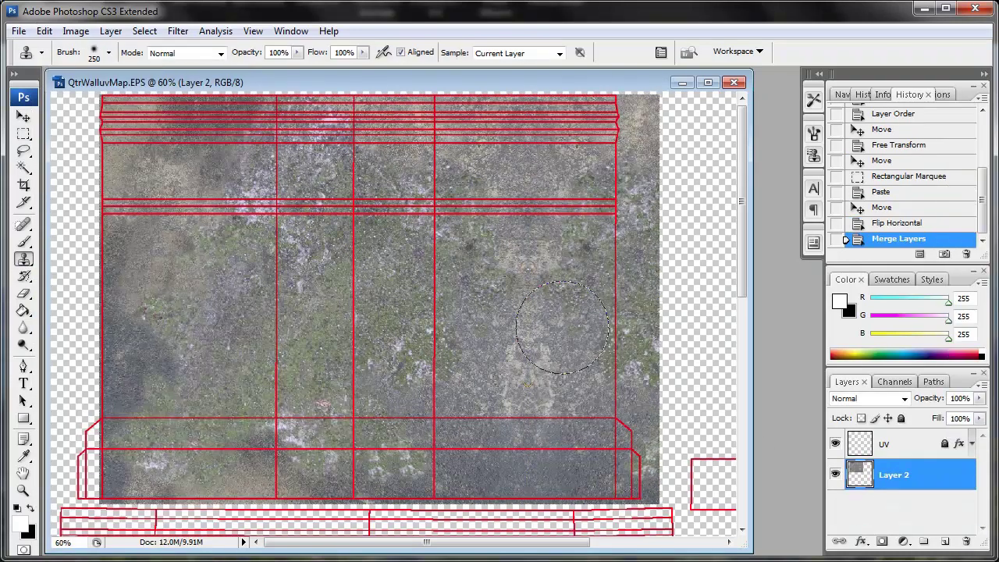
left_click(560, 374)
left_click(518, 362)
left_click(504, 425)
left_click(488, 428)
left_click_drag(543, 258, 574, 257)
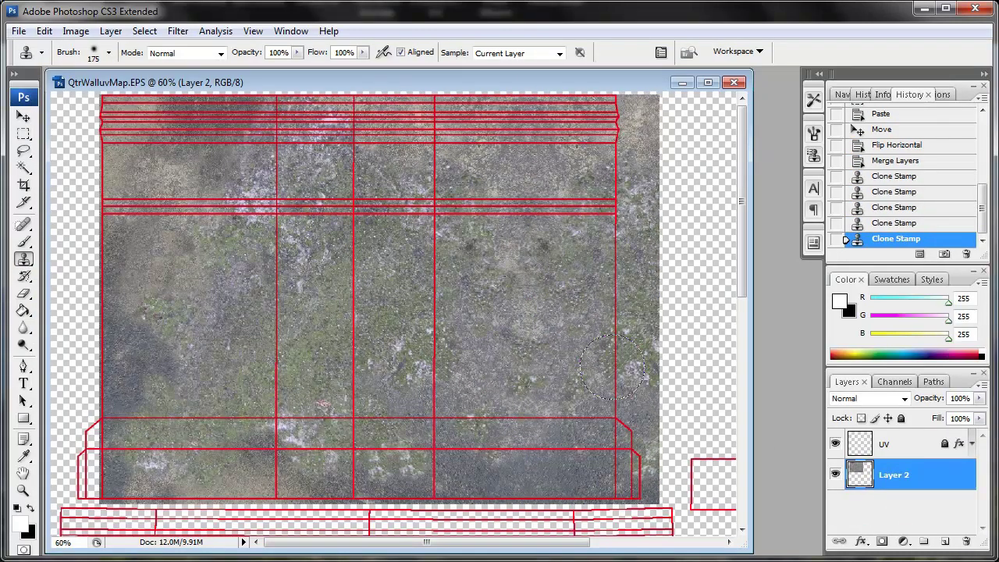
Add a clipped Brightness/Contrast adjustment layer above the Color Balance layer, with brightness about -39 and contrast +35.
key("v")
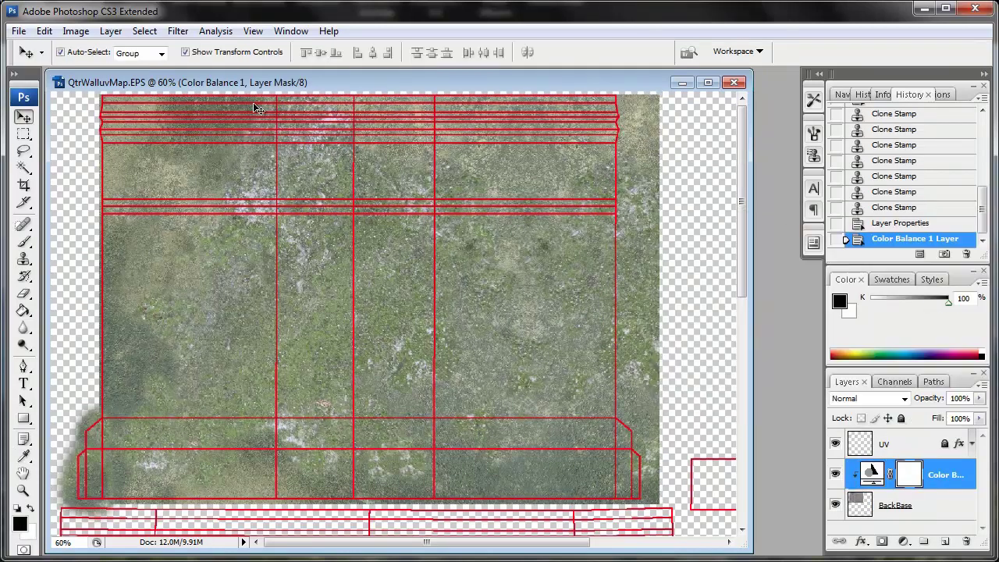
left_click(110, 30)
left_click(368, 195)
left_click(948, 283)
left_click(110, 31)
left_click(359, 213)
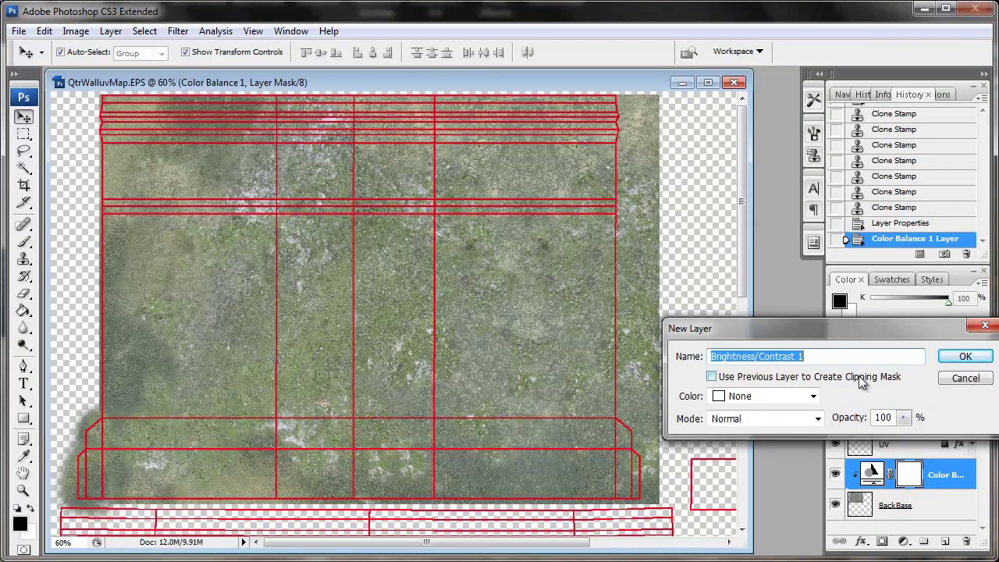
left_click(963, 480)
left_click_drag(737, 276, 723, 276)
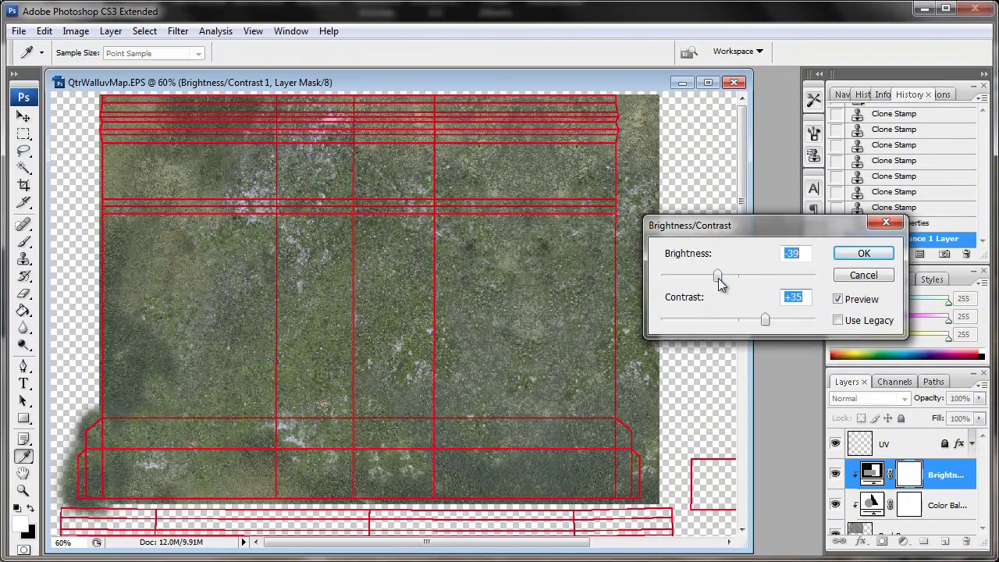
key("Return")
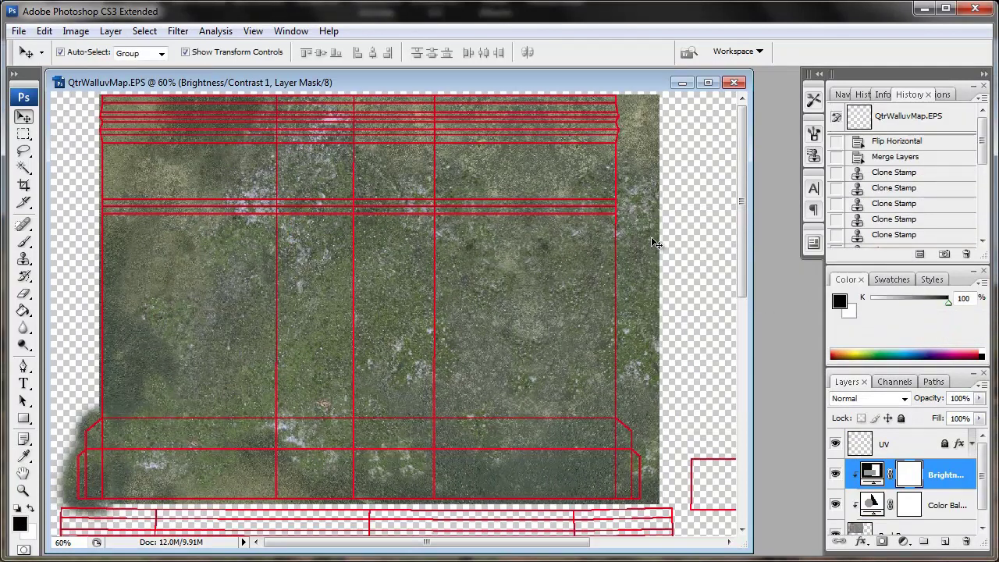
Scale and position the pasted drips over the wall texture and set the Drips layer's opacity to 39%.
key("ctrl+t")
left_click_drag(336, 437, 379, 288)
left_click_drag(284, 301, 383, 305)
left_click_drag(468, 343, 454, 392)
left_click_drag(210, 266, 200, 256)
key("Return")
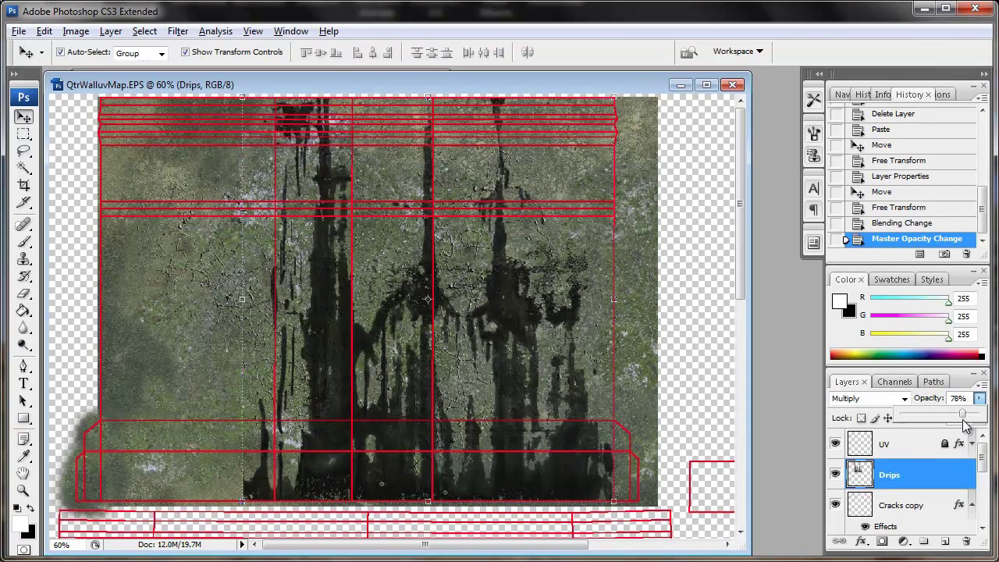
left_click_drag(974, 414, 935, 426)
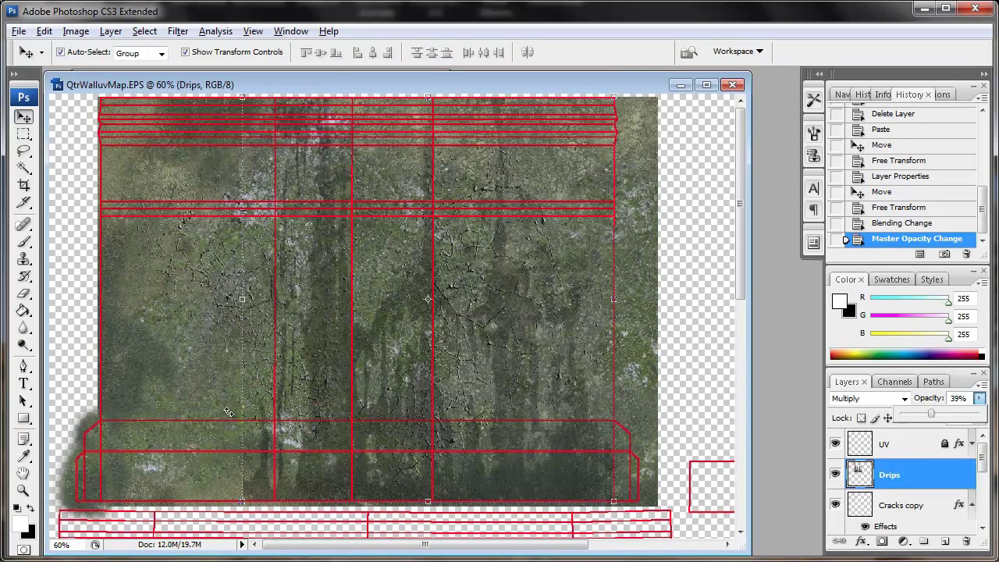
Copy part of the drips to a new layer, mirror and scale it over the wall's lower left area, and name it Drips2.
key("l")
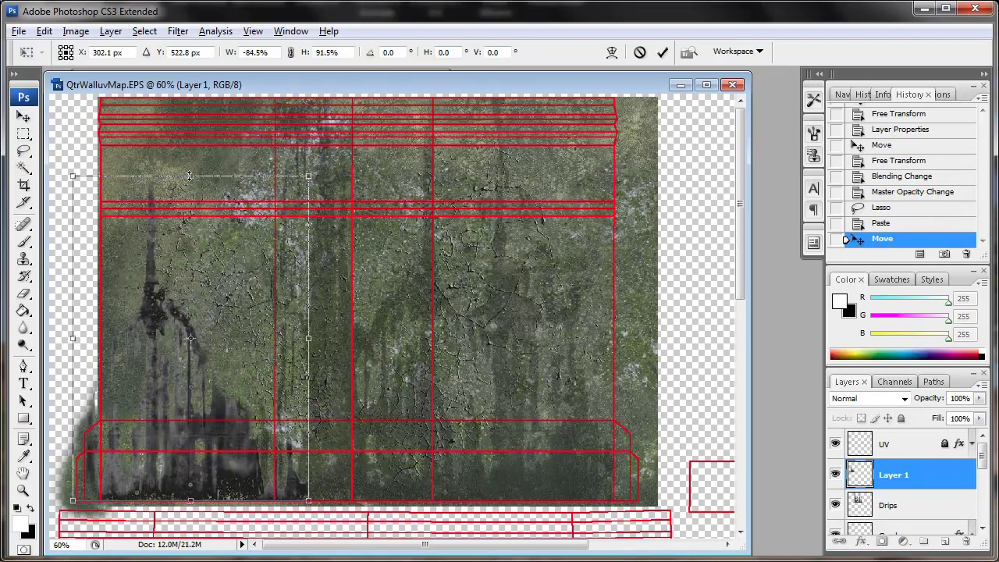
key("Return")
type("Drips2")
key("Return")
Change the Drips2 layer's blending mode and lower its opacity.
left_click(897, 400)
left_click(863, 73)
left_click_drag(978, 399, 931, 426)
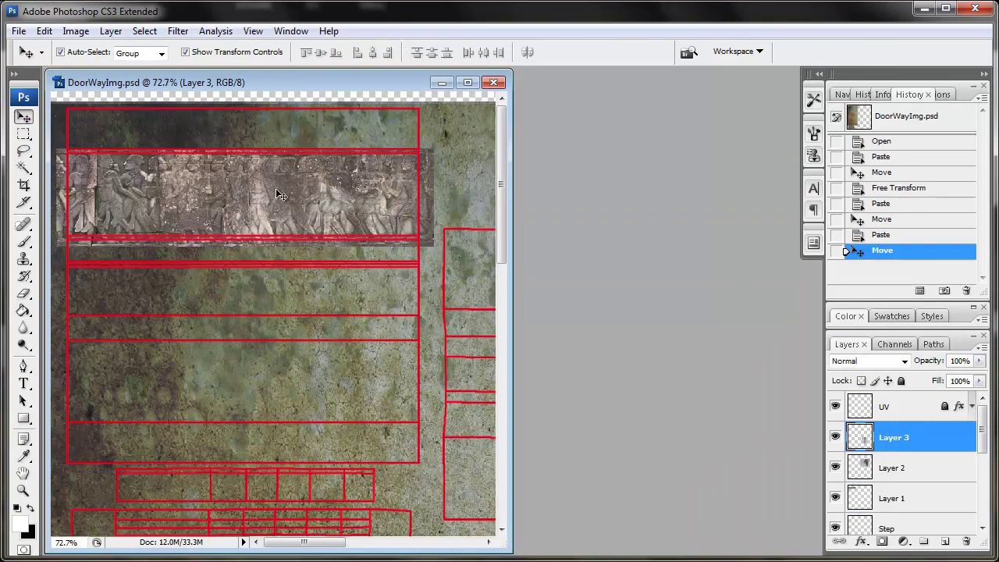
In DoorWayImg.psd, scale and position the carved frieze image to fit the doorway's upper UV band, and look through its blending modes.
left_click_drag(276, 188, 294, 245)
left_click_drag(442, 248, 419, 239)
left_click_drag(420, 196, 422, 195)
left_click_drag(67, 195, 64, 195)
left_click(663, 53)
left_click(904, 364)
scroll(903, 364, "down", 7)
scroll(904, 363, "up", 7)
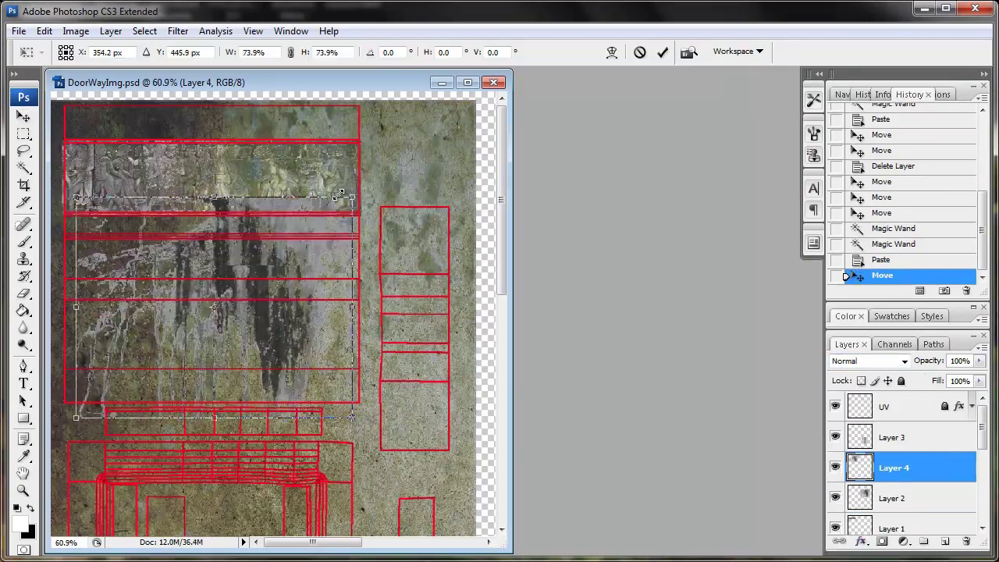
Shrink the drips on Layer 4 to sit over the frieze, then change the layer's blending mode and lower its opacity.
left_click_drag(345, 192, 260, 142)
key("Return")
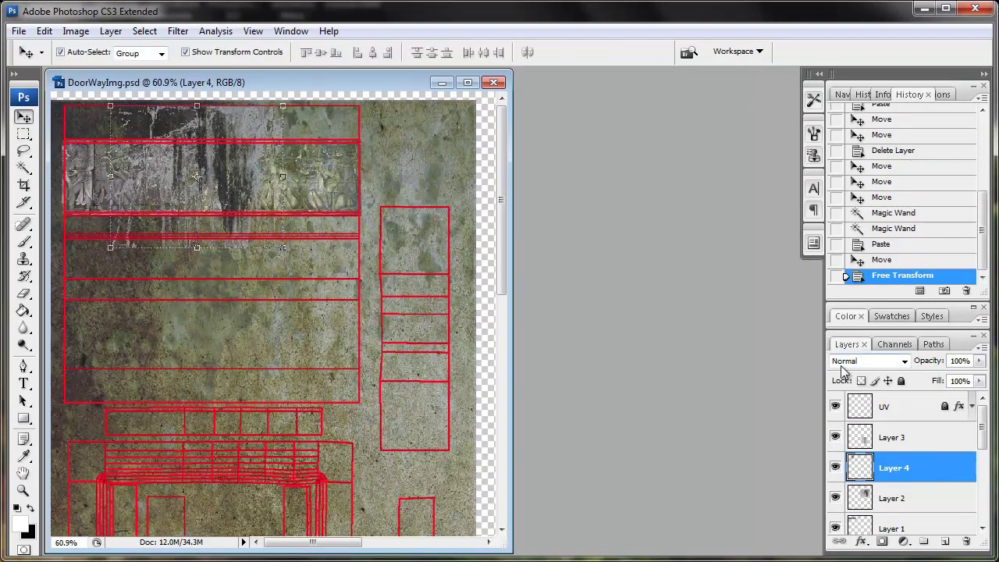
left_click(866, 360)
left_click(859, 414)
left_click(979, 360)
left_click_drag(977, 381, 964, 380)
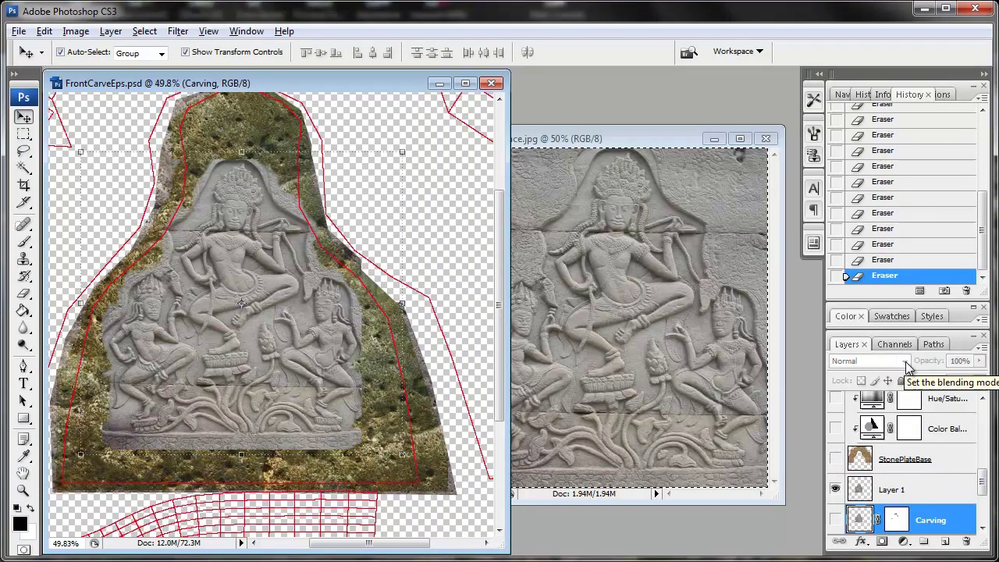
In FrontCarveEps.psd, set the blending mode of the carving on Layer 1 to Linear Light.
left_click(893, 489)
left_click(866, 361)
left_click(859, 431)
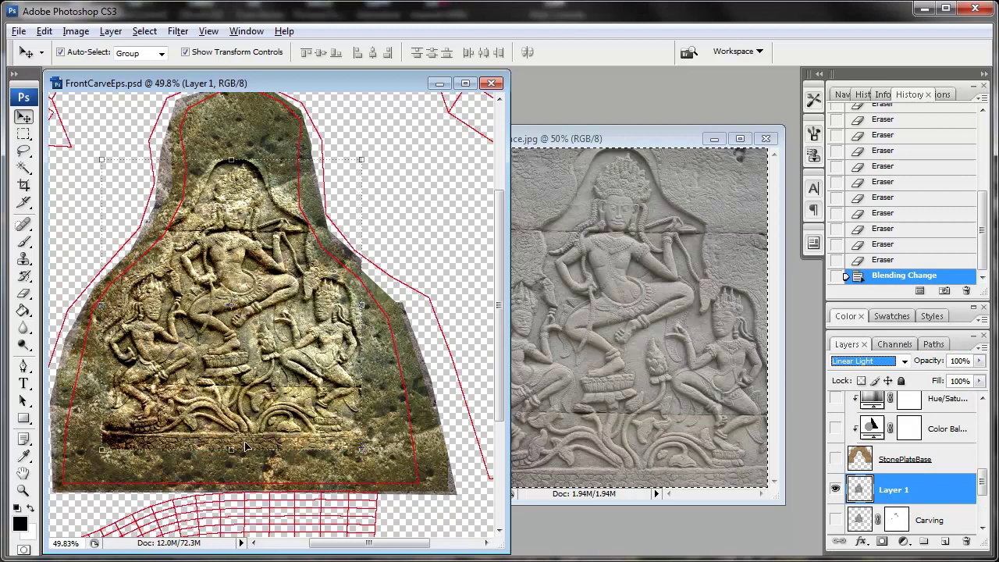
Clone Stamp along the lower edge of the carving on Layer 1 to blend it into the surrounding stone.
key("z")
left_click_drag(386, 471, 92, 413)
key("s")
left_click(387, 315, "alt")
left_click(374, 325)
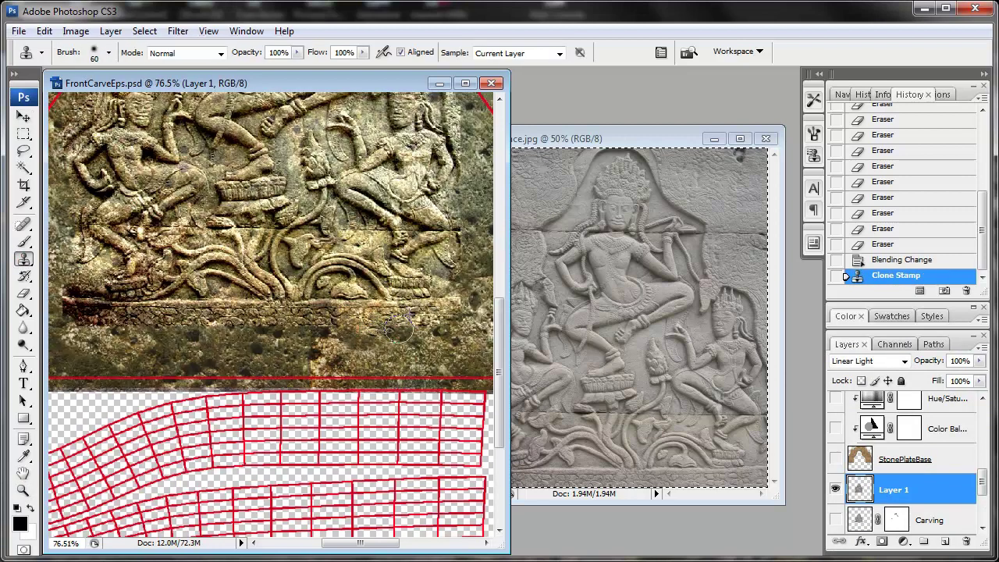
left_click(359, 331)
left_click(407, 329)
left_click(464, 298)
left_click(467, 297)
left_click(159, 329)
left_click(216, 331)
left_click(227, 341)
left_click(242, 342)
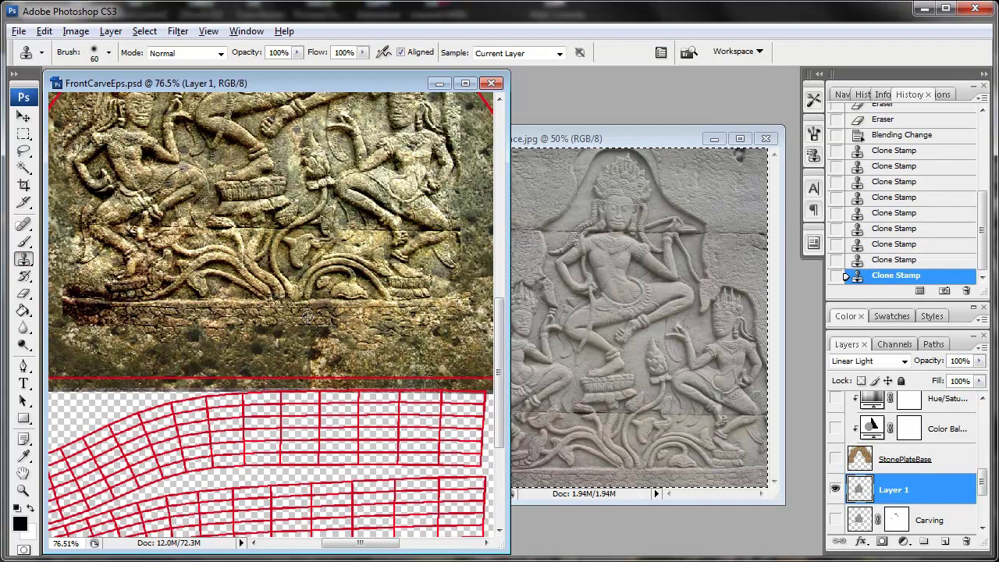
left_click_drag(138, 336, 204, 339)
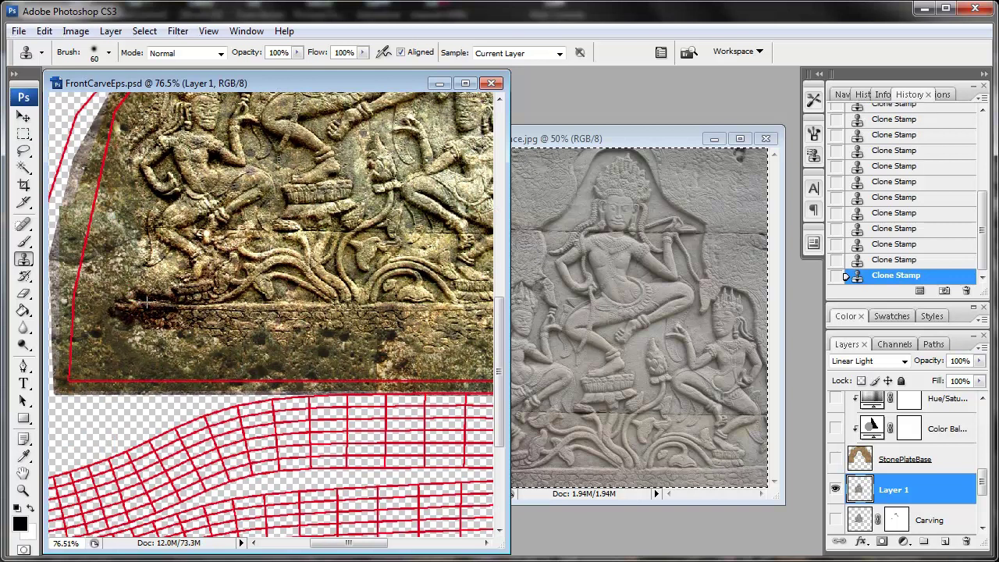
Retouch the outline around the carving's upper part with a run of short connected strokes.
left_click_drag(305, 170, 292, 165)
left_click_drag(292, 165, 285, 155)
left_click_drag(285, 154, 268, 134)
left_click_drag(268, 134, 254, 137)
left_click_drag(242, 142, 222, 154)
left_click_drag(222, 154, 217, 159)
left_click_drag(303, 168, 316, 196)
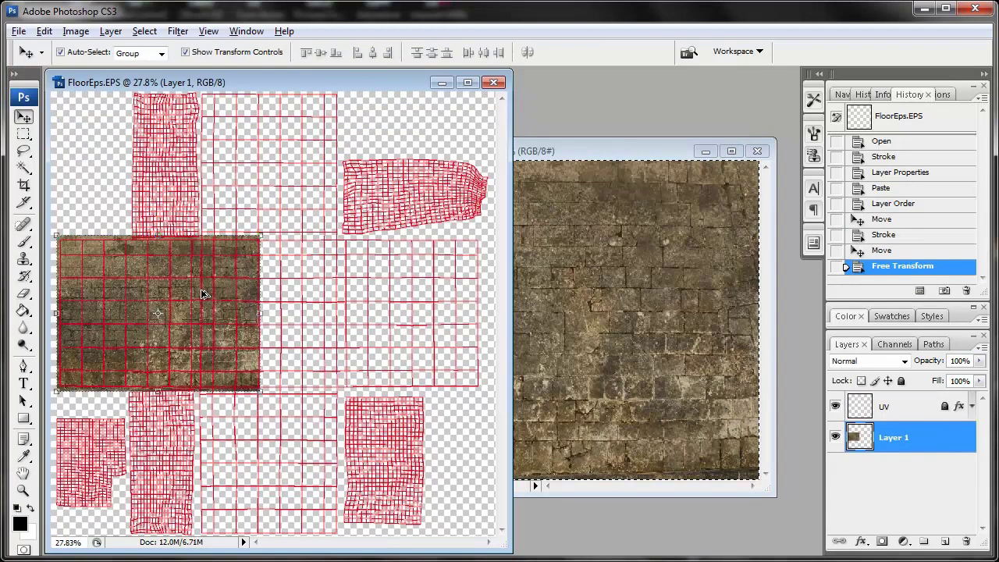
In FloorEps.EPS, place a copy of the stone texture beside the original, flip it horizontally and align their edges.
left_click_drag(204, 290, 234, 297)
left_click(44, 31)
left_click(297, 460)
left_click_drag(313, 367, 329, 376)
Clear the marquee selection and merge the two side-by-side stone texture layers into one.
key("m")
left_click_drag(483, 221, 433, 401)
left_click(407, 323)
left_click(947, 471, "shift")
right_click(945, 470)
left_click(969, 420)
Clone Stamp the stone texture down along its right edge to cover the rest of the floor's horizontal UV strip.
key("s")
left_click(443, 243, "alt")
left_click_drag(465, 242, 471, 389)
left_click(471, 389)
Copy the middle section of the stone strip with a rectangular marquee and paste it as a new layer.
key("v")
key("m")
left_click_drag(346, 397, 346, 398)
key("ctrl+c")
key("ctrl+v")
key("v")
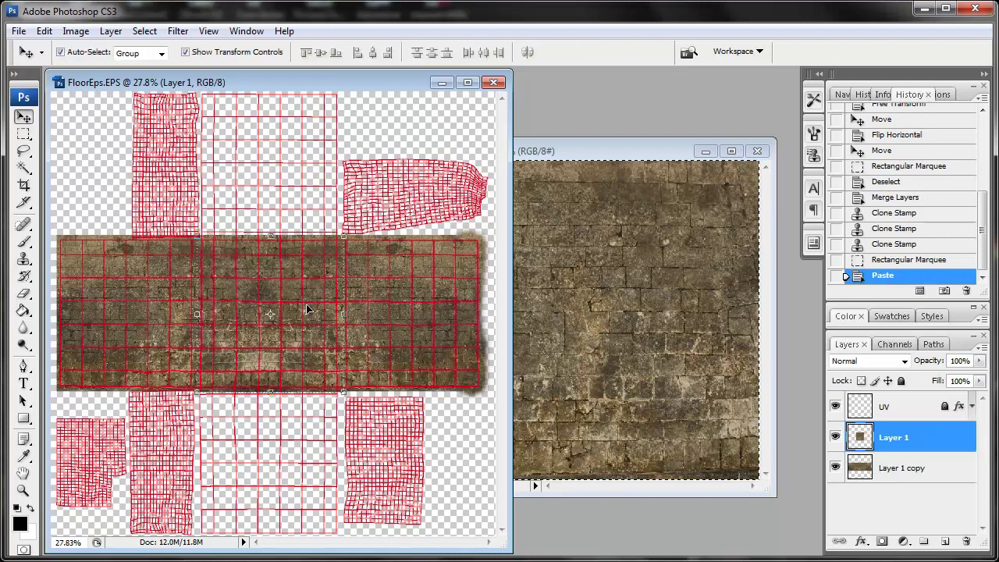
Move the pasted stone section down over the lower floor UV grid, flip it vertically and align it with the strip.
left_click_drag(285, 317, 280, 462)
left_click(45, 32)
mouse_move(71, 307)
left_click(283, 491)
left_click_drag(246, 515, 248, 521)
Place a copy of the flipped stone section over the upper floor UV grid, align it, and select the stone layers together.
left_click_drag(306, 448, 309, 135, "alt")
left_click_drag(318, 223, 311, 214)
left_click(901, 497, "shift")
right_click(924, 466)
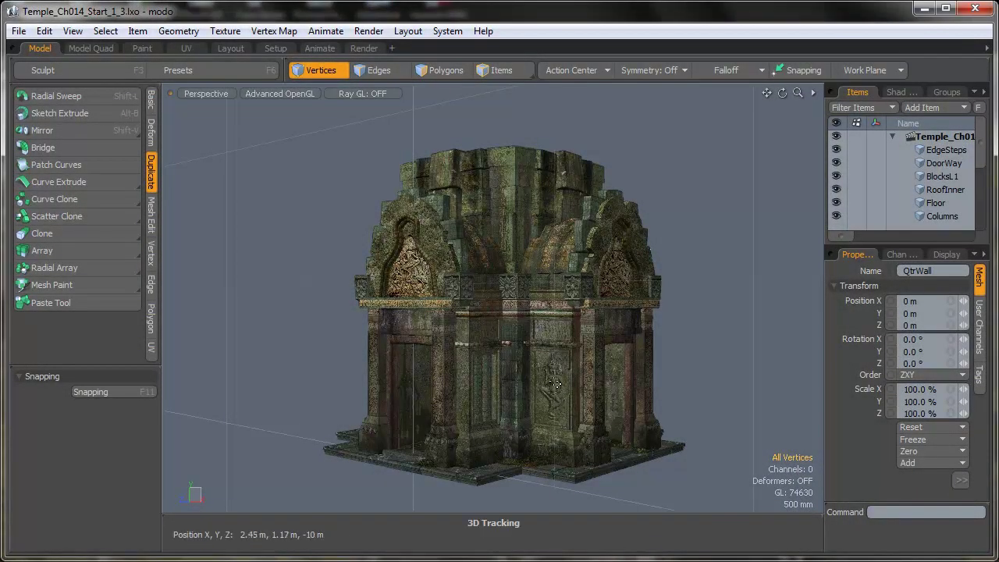
Switch to modo and examine the textured temple's facades, roof blocks and carved pediment from several angles.
left_click_drag(503, 357, 772, 359, "ctrl+alt")
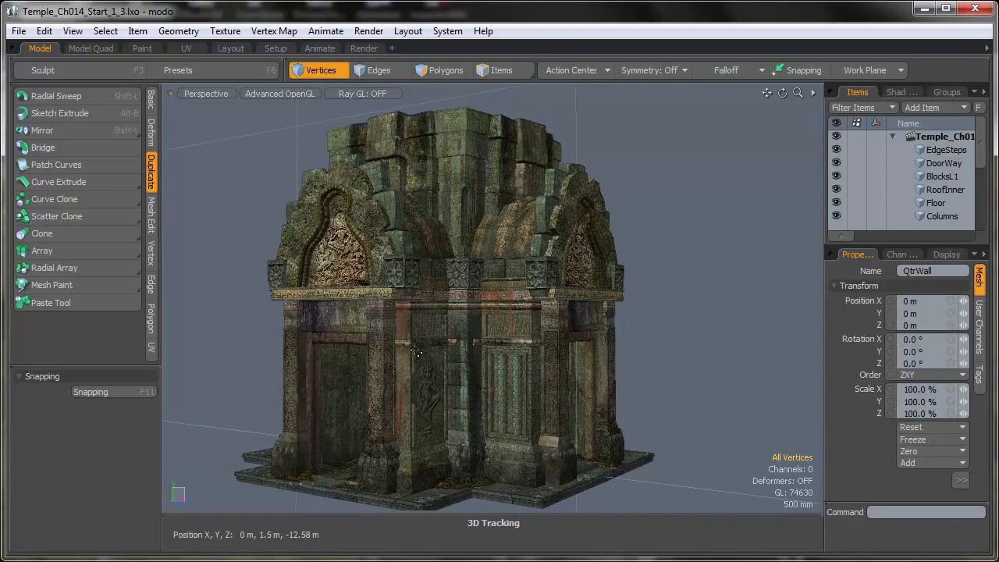
left_click_drag(350, 418, 422, 430, "ctrl+alt")
left_click_drag(365, 415, 574, 426, "alt")
left_click_drag(541, 384, 534, 555, "alt+shift")
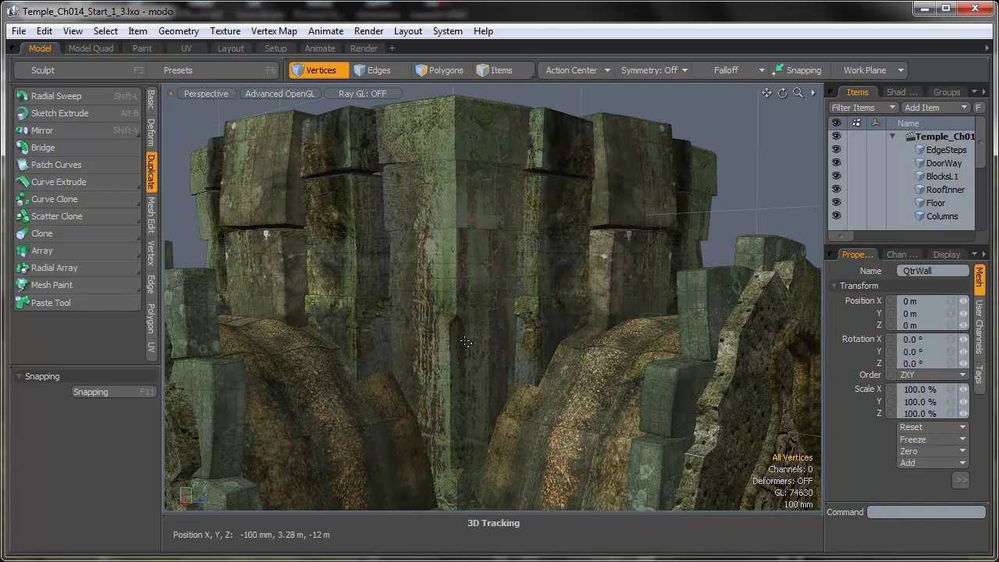
key("alt")
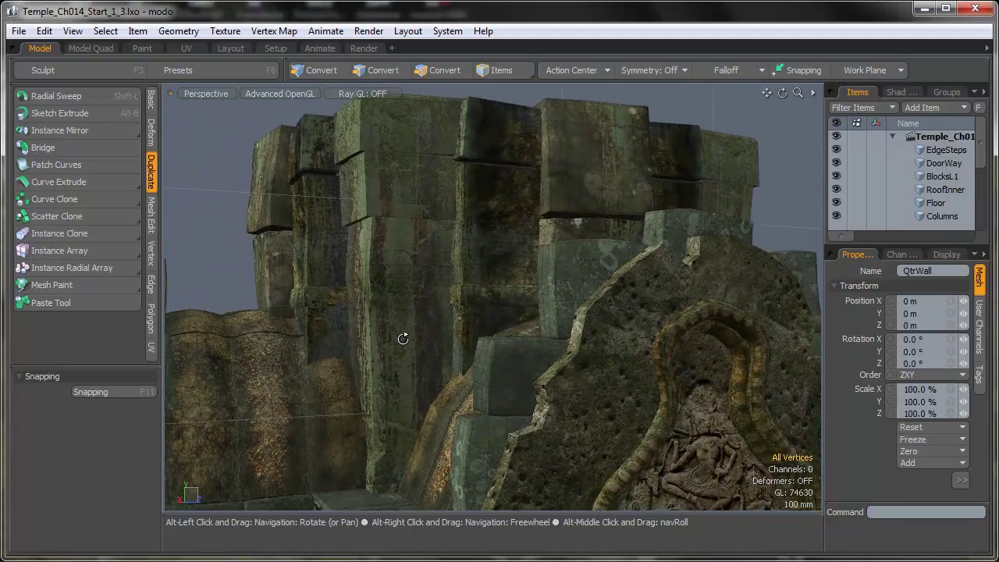
left_click_drag(367, 310, 318, 282, "alt")
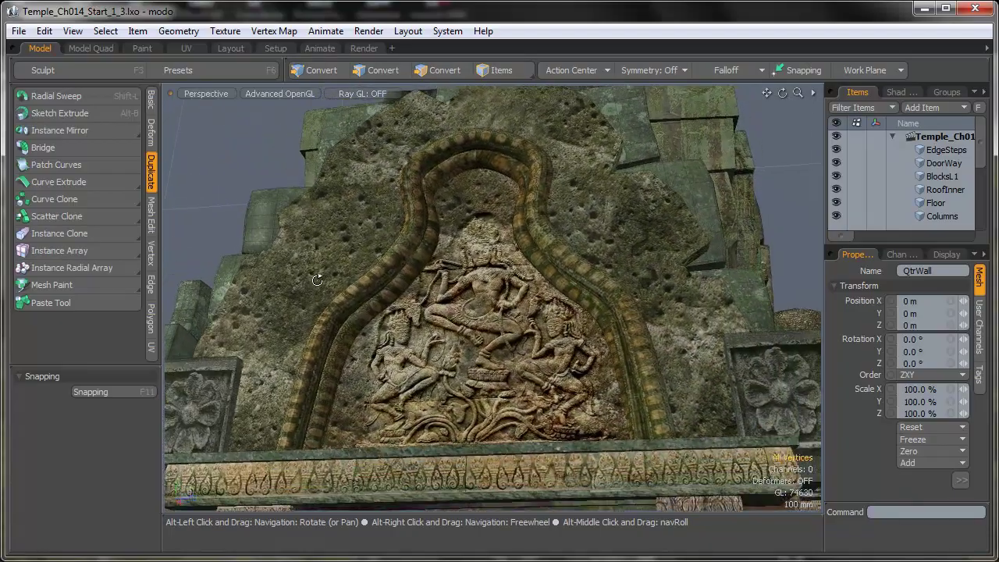